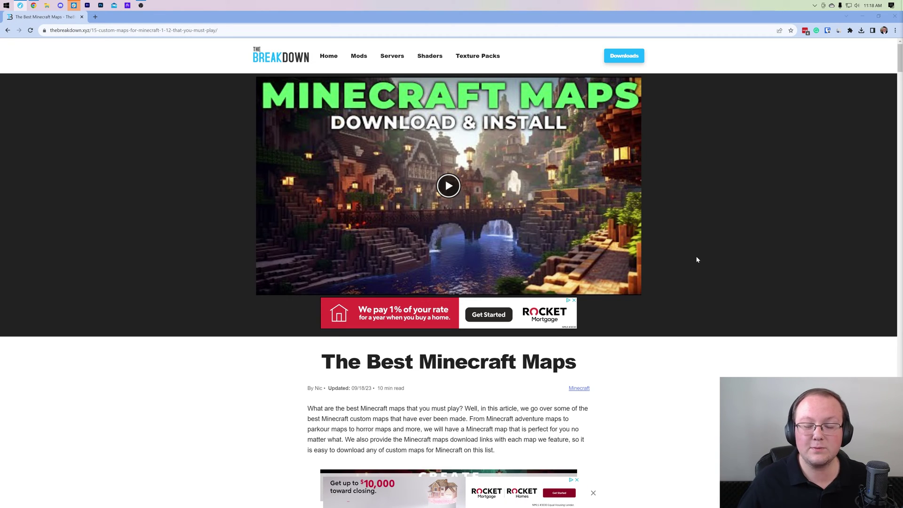
Open The Monster Hunter download link in a new tab.
scroll(698, 260, down, 6)
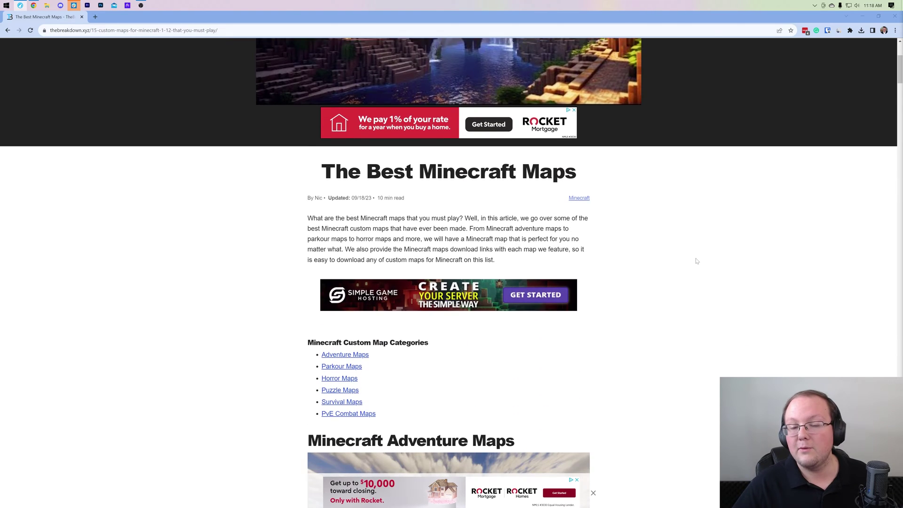
scroll(656, 262, down, 2)
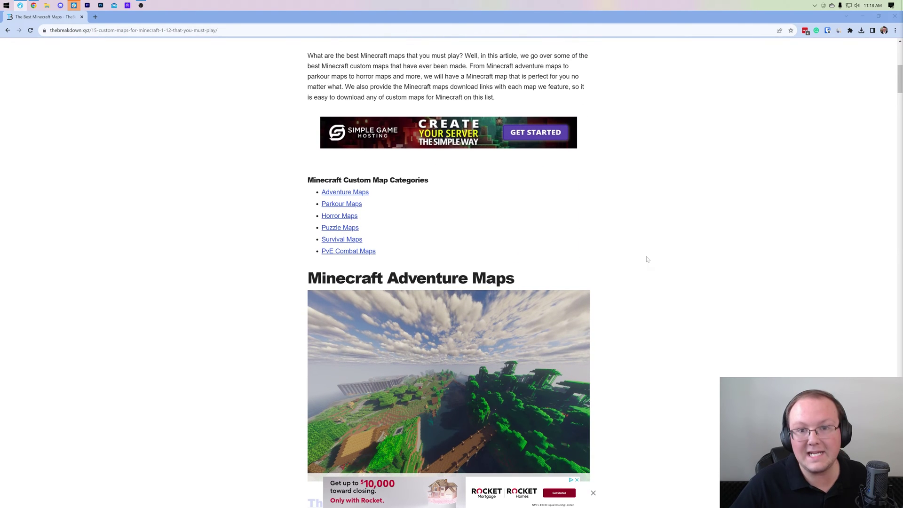
scroll(647, 259, down, 2)
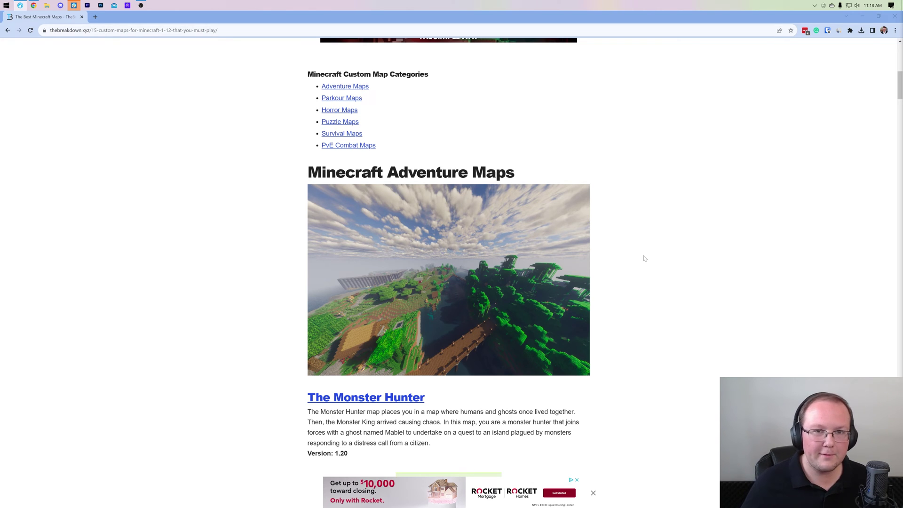
scroll(645, 258, down, 8)
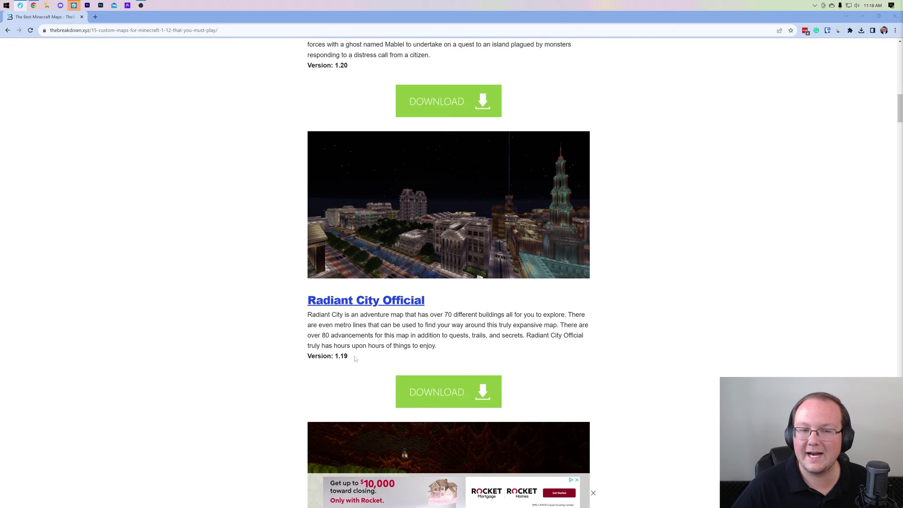
scroll(423, 330, up, 2)
scroll(466, 282, up, 2)
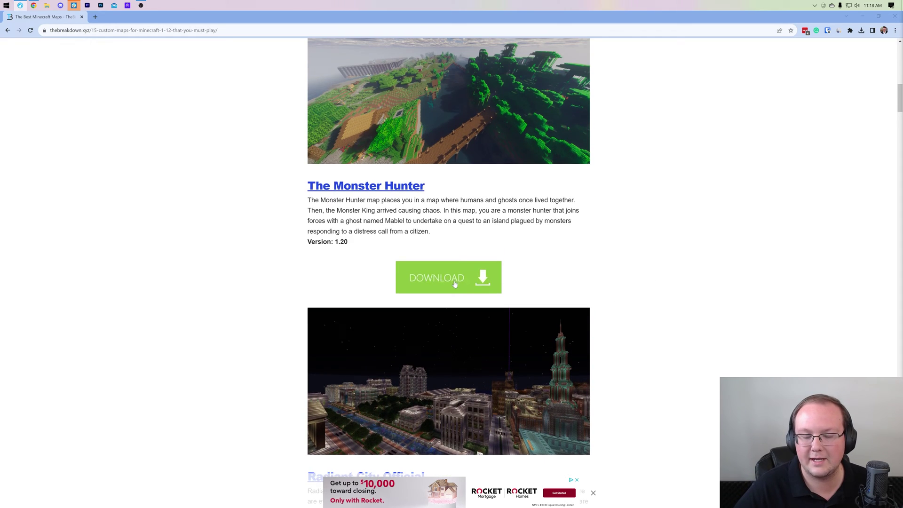
right_click(454, 280)
click(468, 283)
Open the Floating Biomes download link in a new tab.
scroll(472, 301, down, 20)
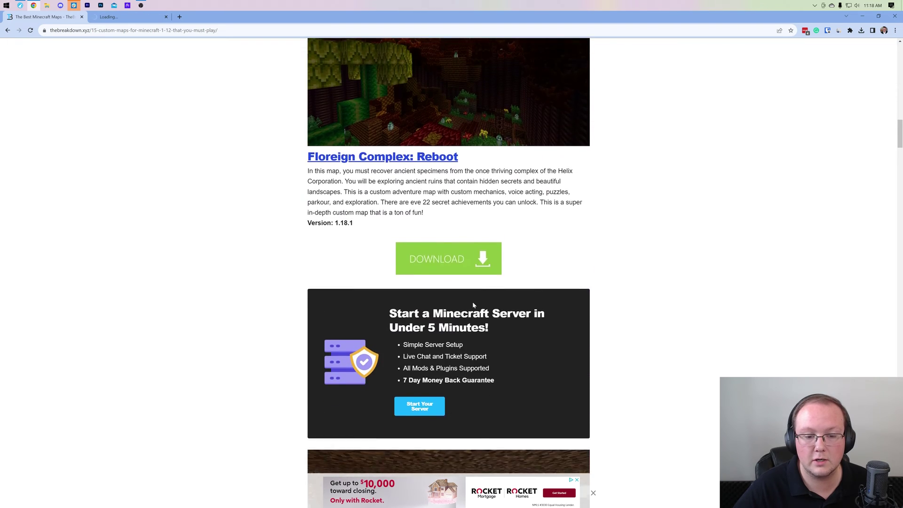
scroll(474, 305, down, 8)
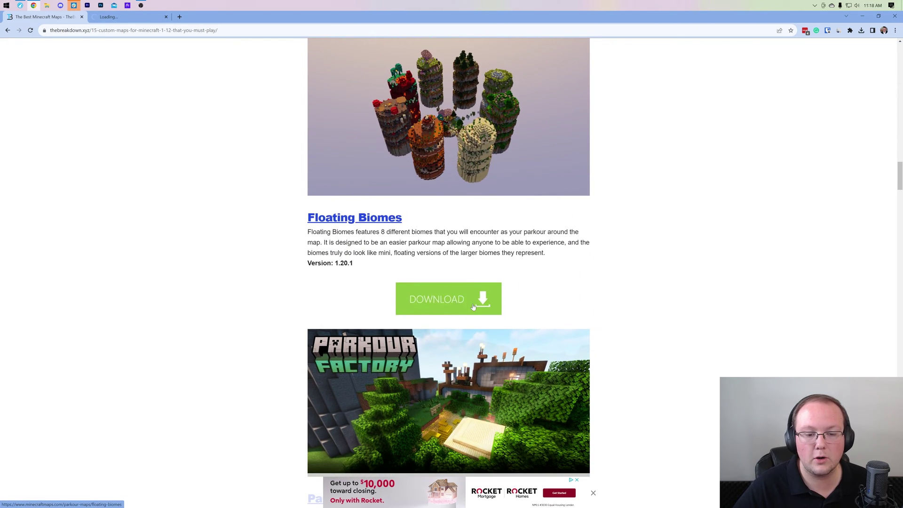
right_click(455, 300)
click(471, 306)
scroll(476, 332, down, 16)
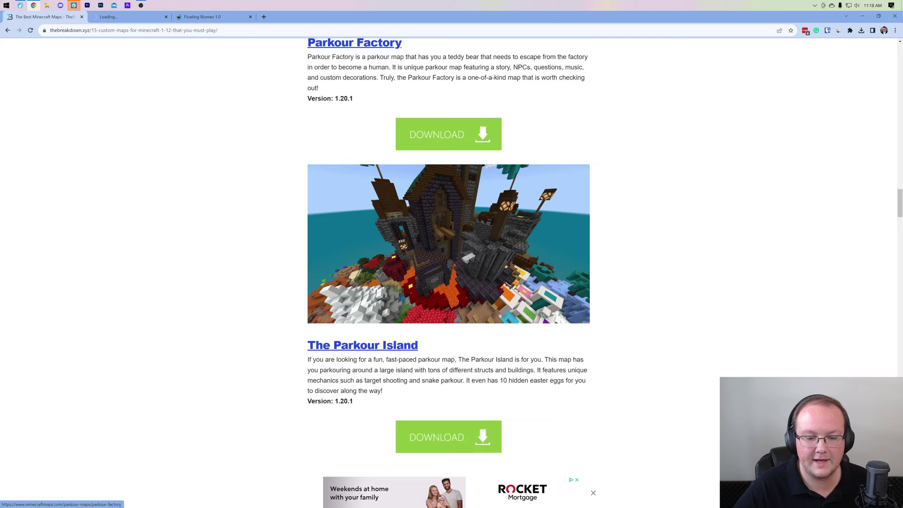
scroll(476, 334, down, 8)
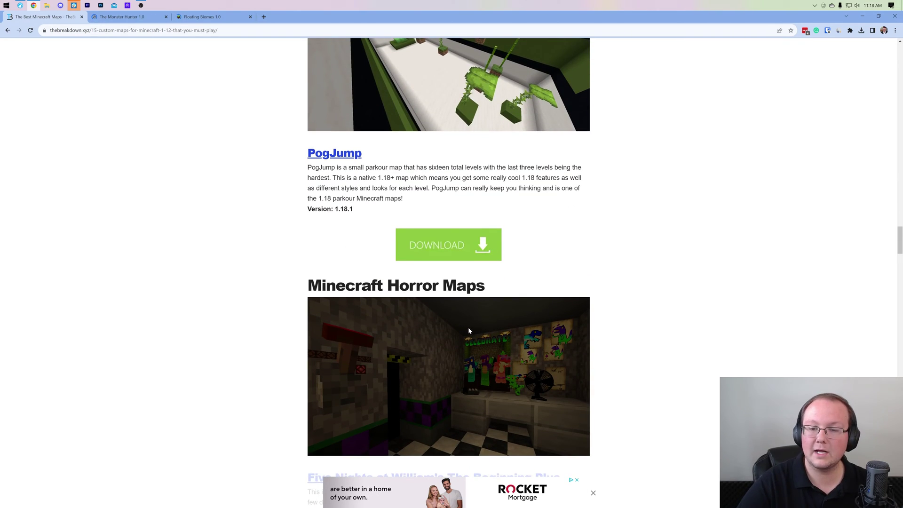
Close the best-maps article tab and scroll down The Monster Hunter page.
key(ctrl+w)
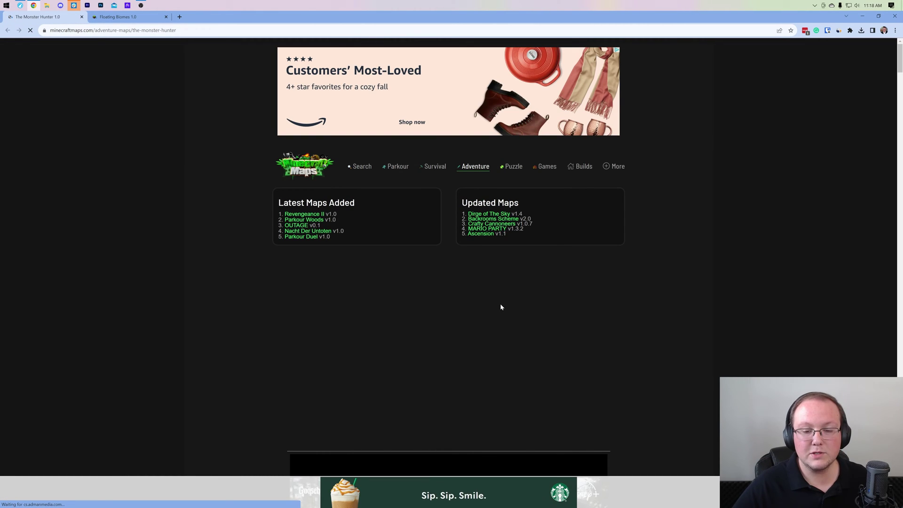
scroll(500, 307, down, 10)
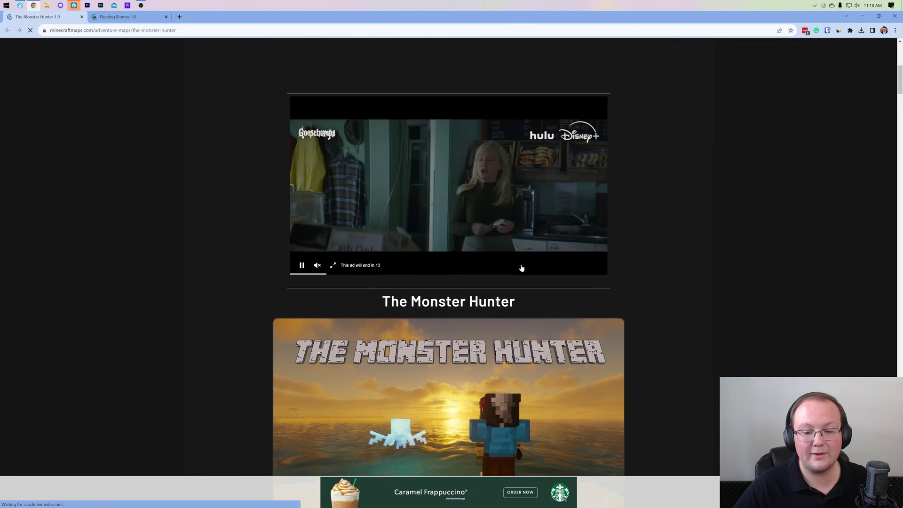
scroll(638, 282, down, 5)
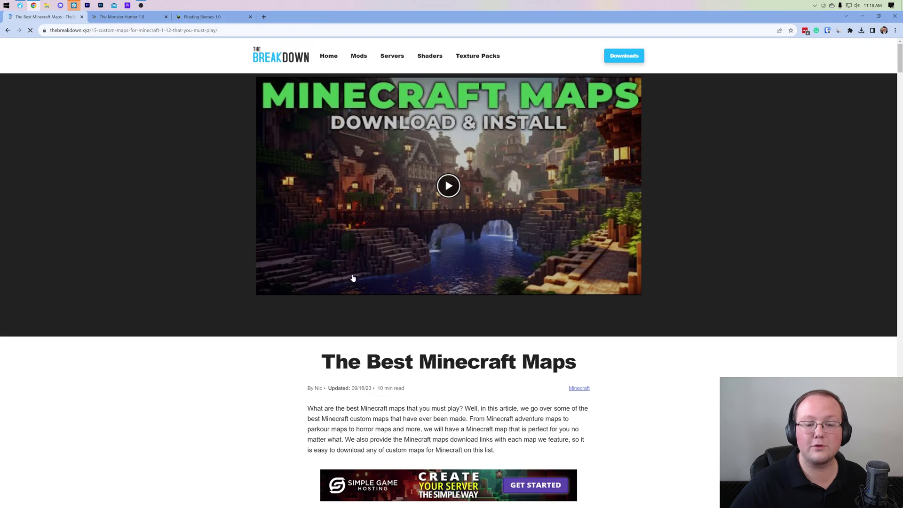
scroll(352, 278, down, 15)
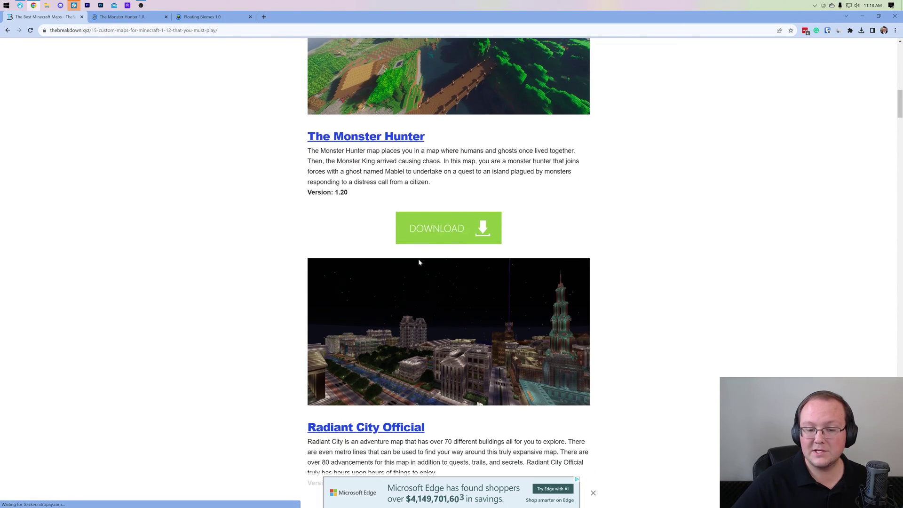
scroll(419, 258, down, 5)
Open Radiant City Official's download page and move The Monster Hunter tab before it.
click(436, 310)
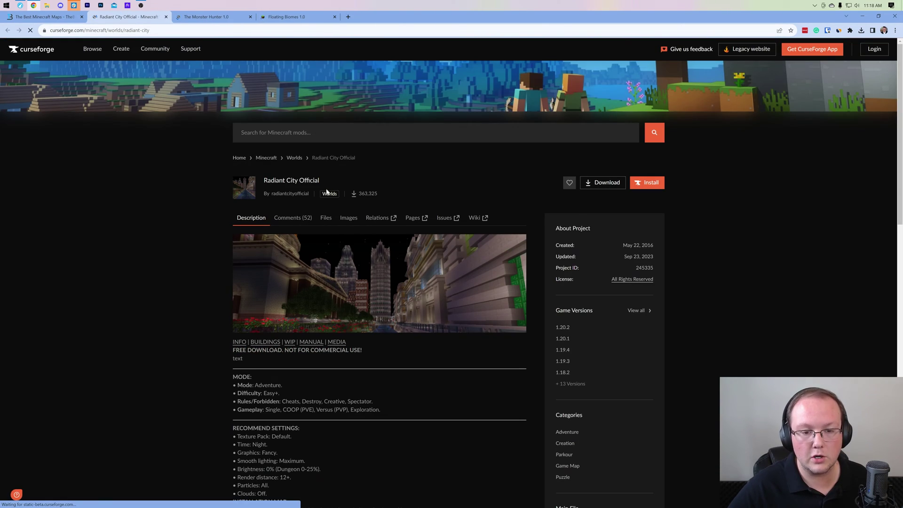
drag(207, 17, 132, 24)
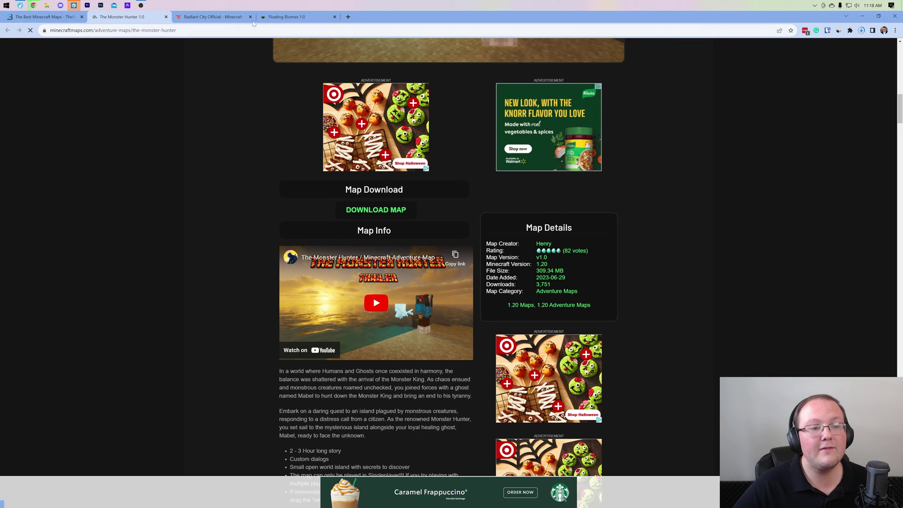
click(215, 19)
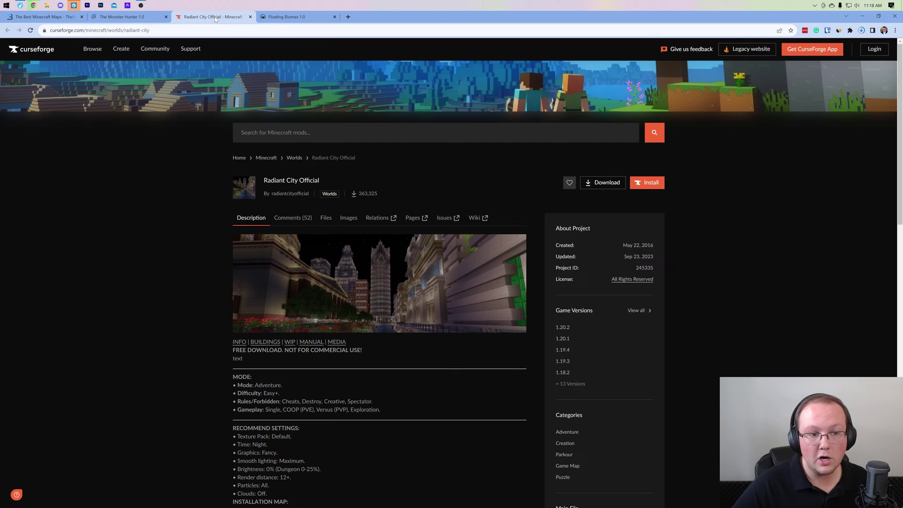
Download the newest Radiant City Official release file for 1.20.2 from the Files list.
click(324, 219)
scroll(427, 188, down, 2)
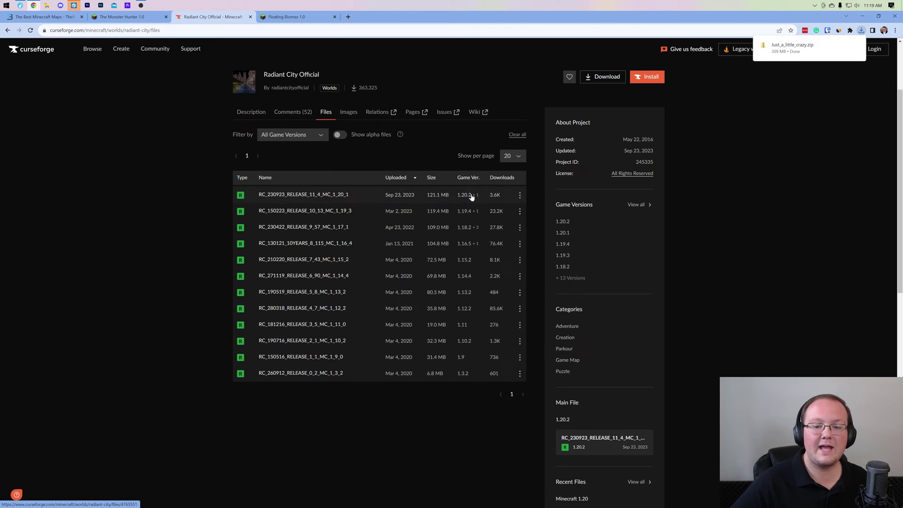
click(521, 195)
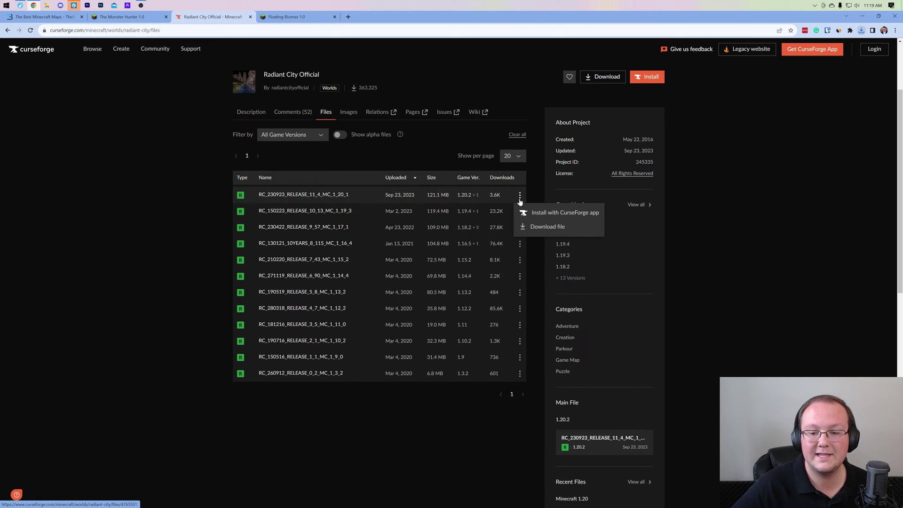
click(544, 228)
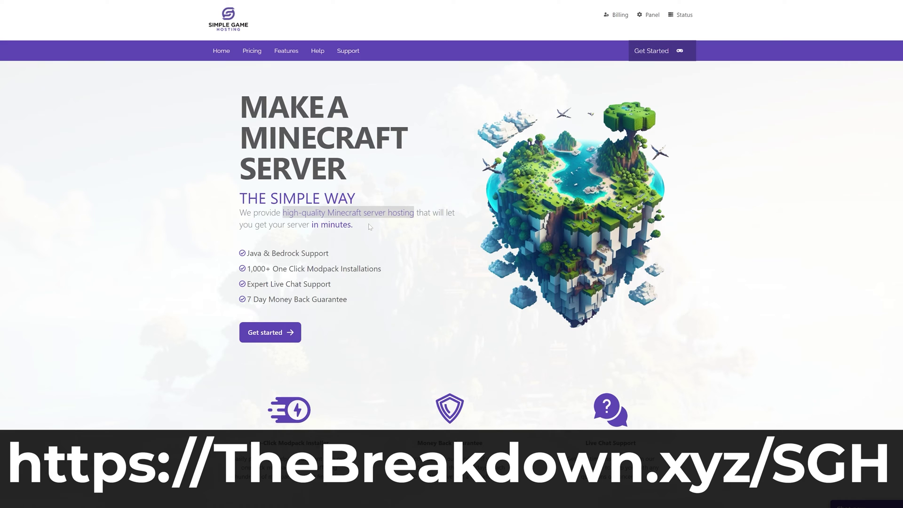
drag(247, 283, 310, 295)
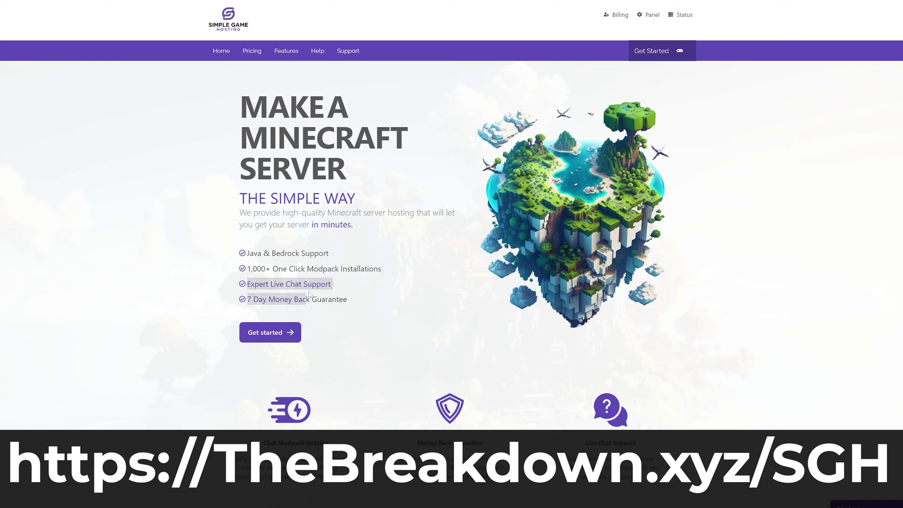
scroll(336, 286, down, 4)
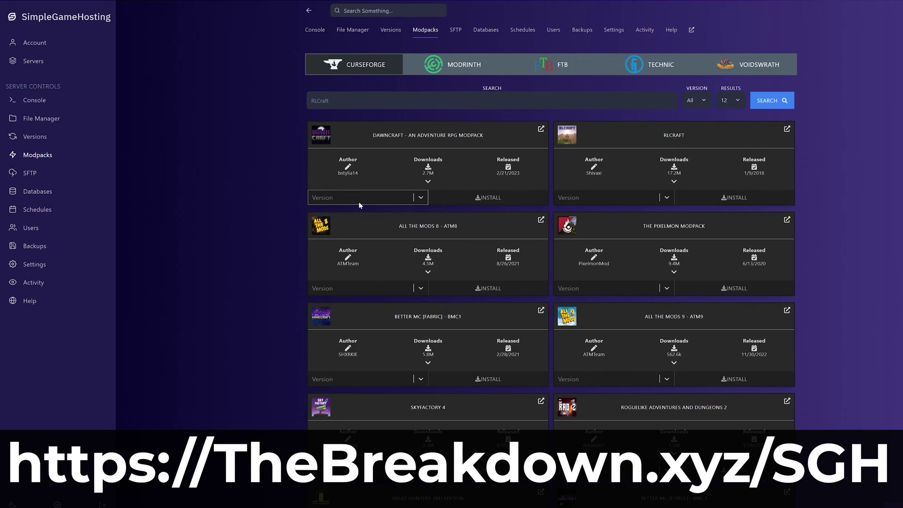
click(359, 201)
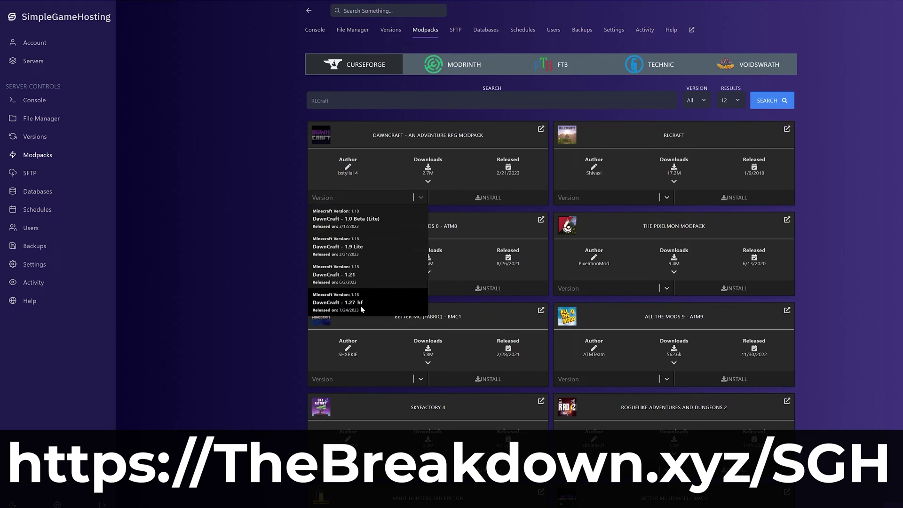
click(374, 292)
click(488, 203)
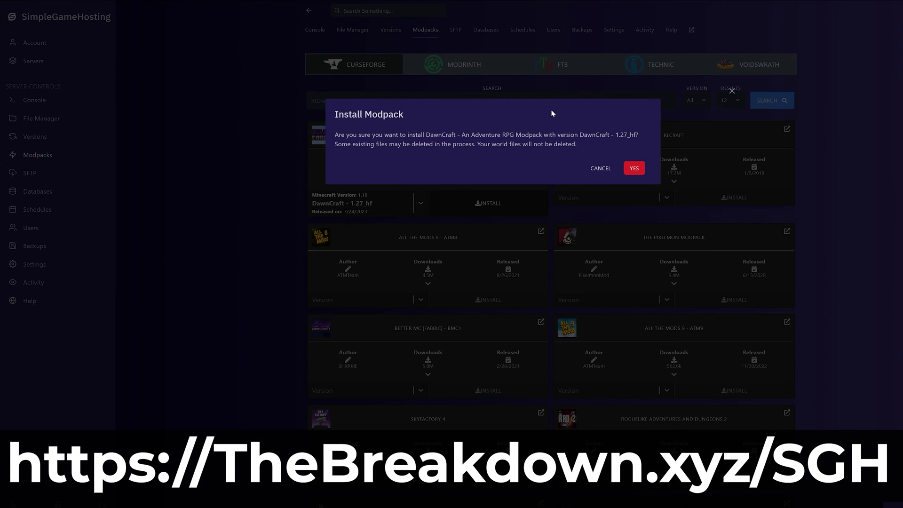
click(601, 168)
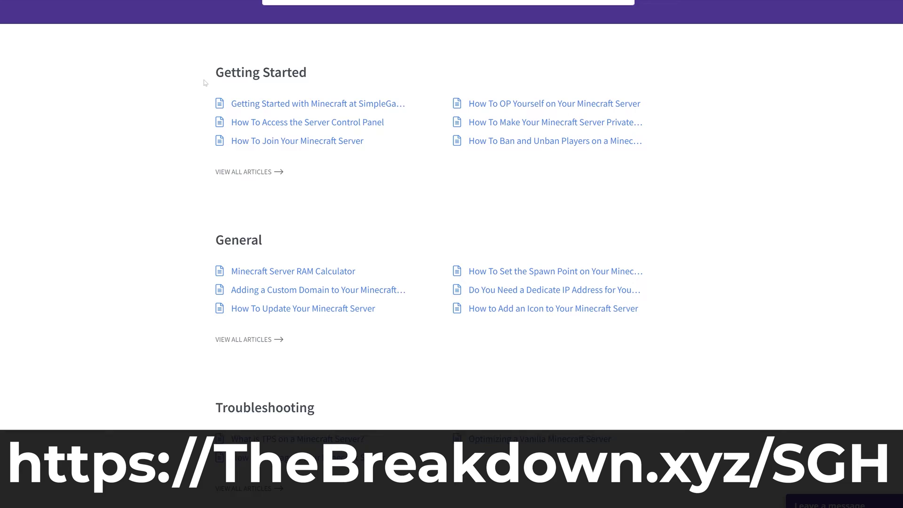
scroll(191, 73, down, 8)
click(292, 346)
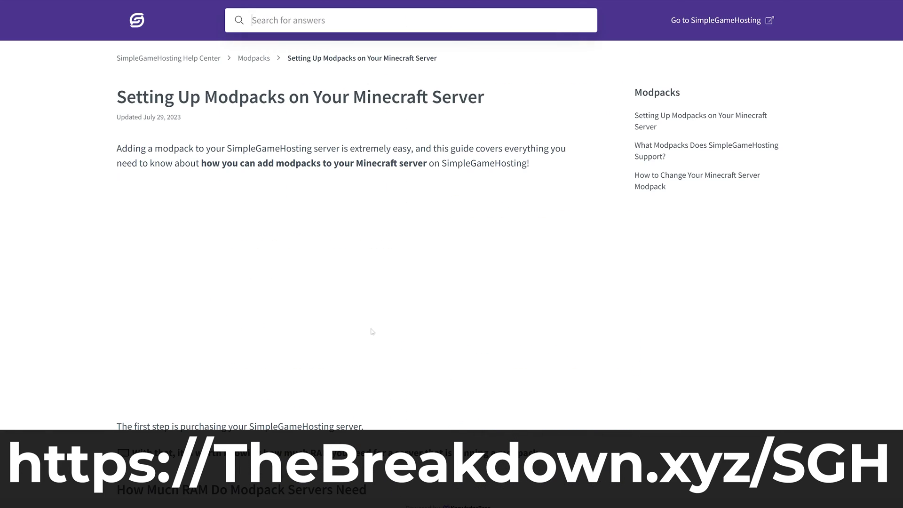
scroll(99, 260, down, 8)
scroll(102, 260, down, 3)
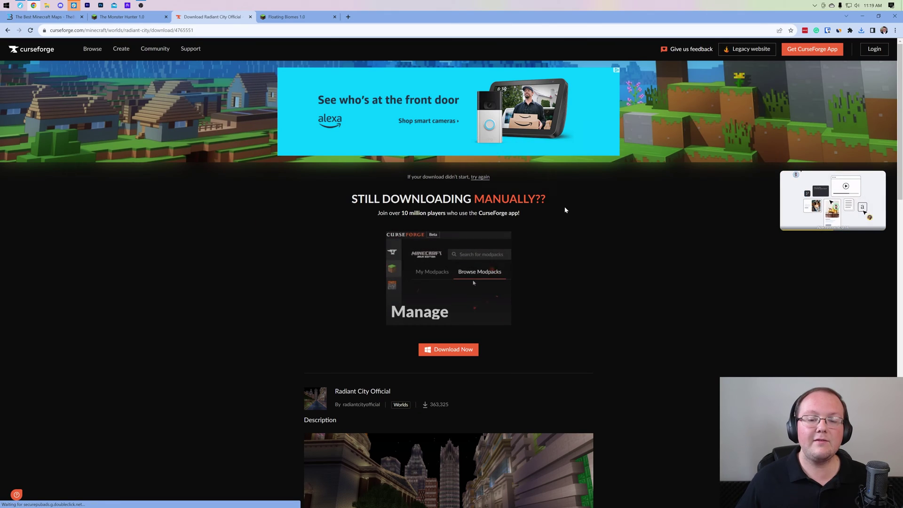
Download Floating_Biomes.zip from the Floating Biomes map page.
click(281, 18)
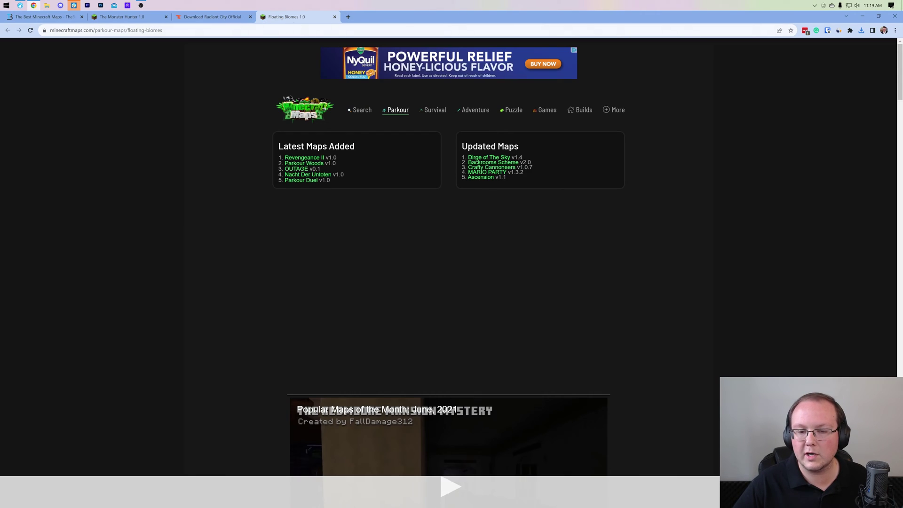
scroll(776, 176, down, 9)
scroll(761, 178, down, 5)
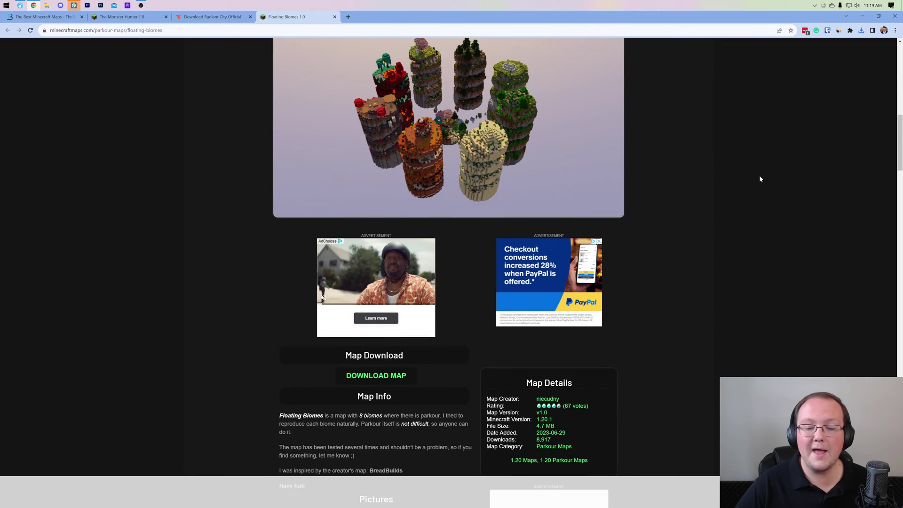
click(359, 311)
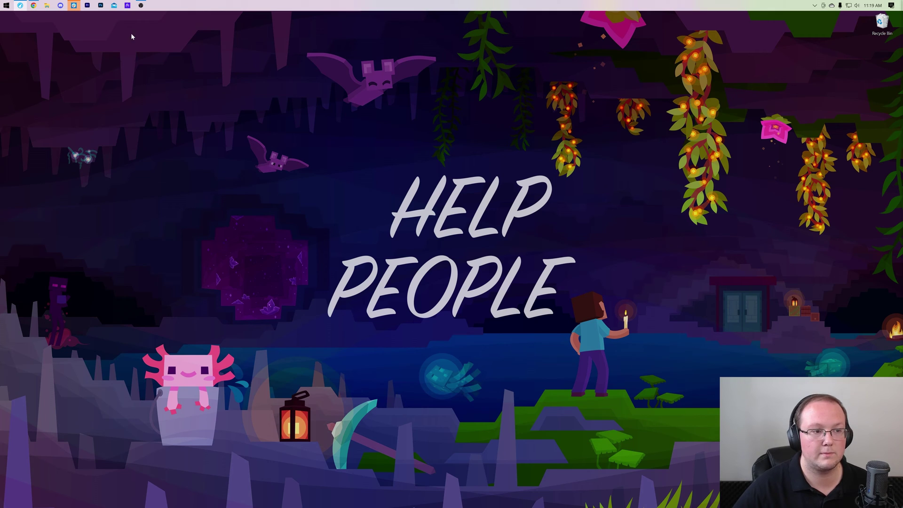
Move the three map zips from Downloads to the desktop.
click(47, 5)
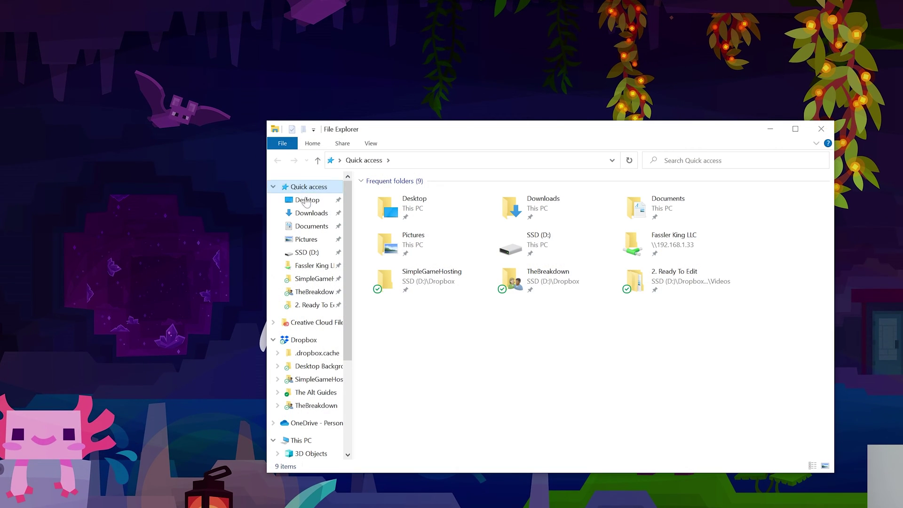
click(311, 213)
drag(427, 267, 237, 43)
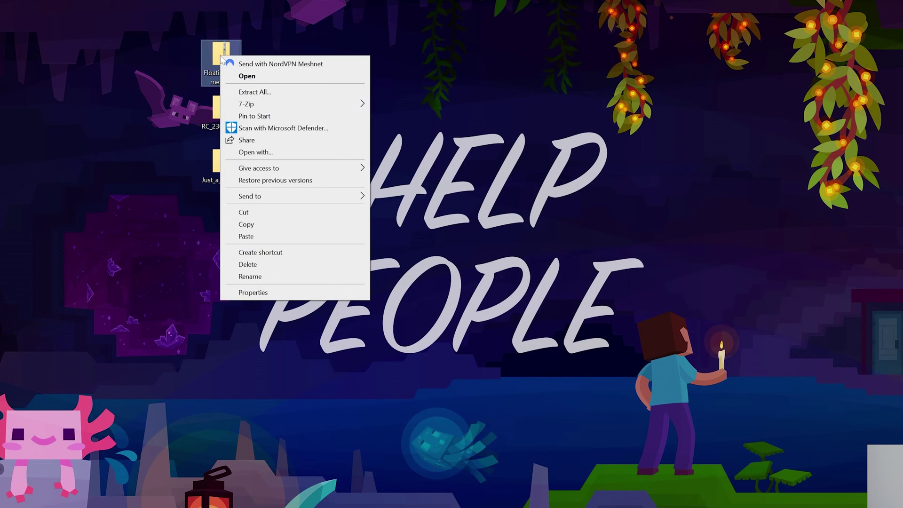
Extract Floating_Biomes, the RC_230923 release zip and Just_a_little_crazy into their own folders.
click(253, 90)
click(545, 382)
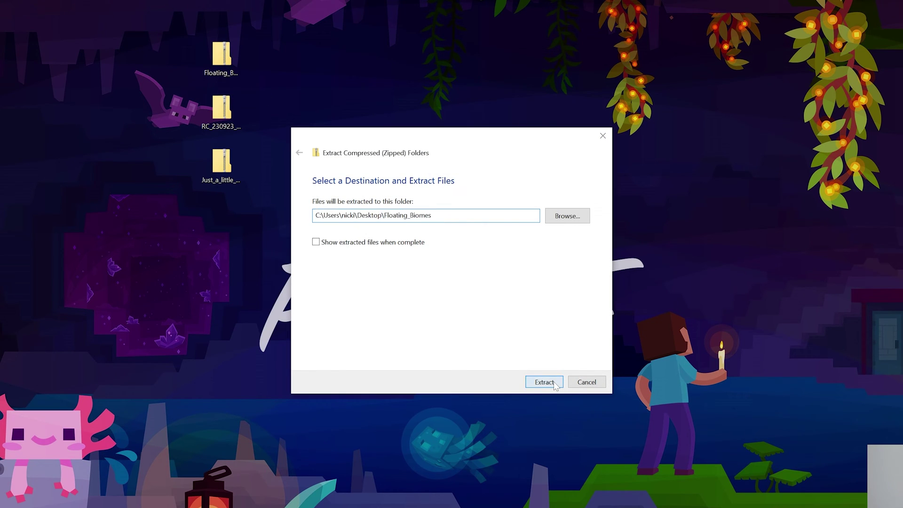
right_click(226, 115)
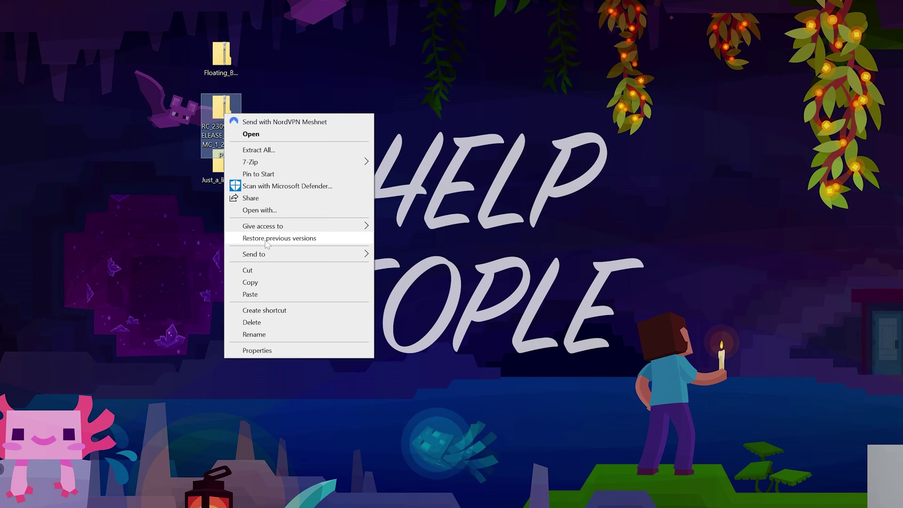
click(273, 149)
click(542, 380)
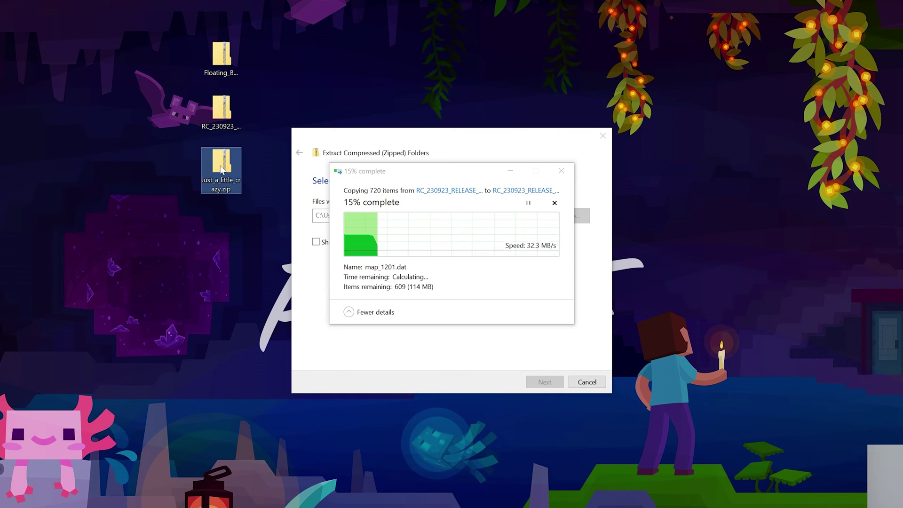
right_click(222, 167)
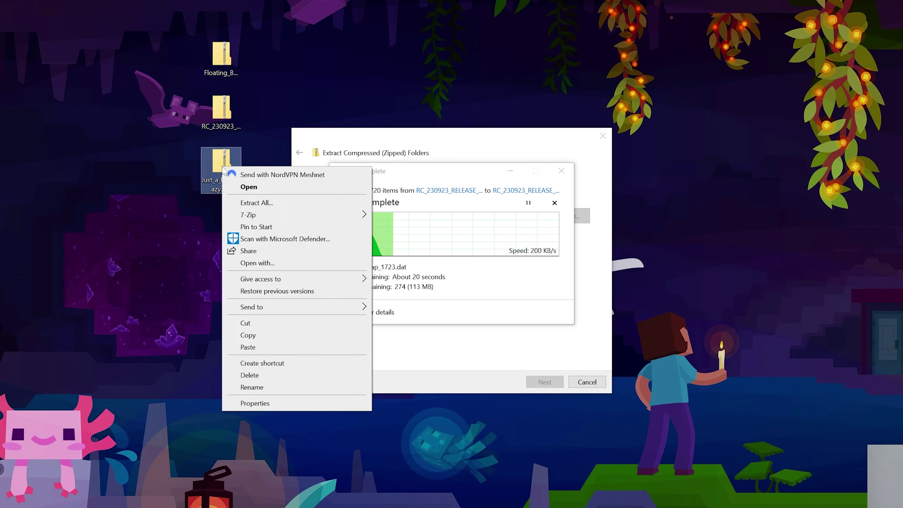
click(261, 203)
click(554, 381)
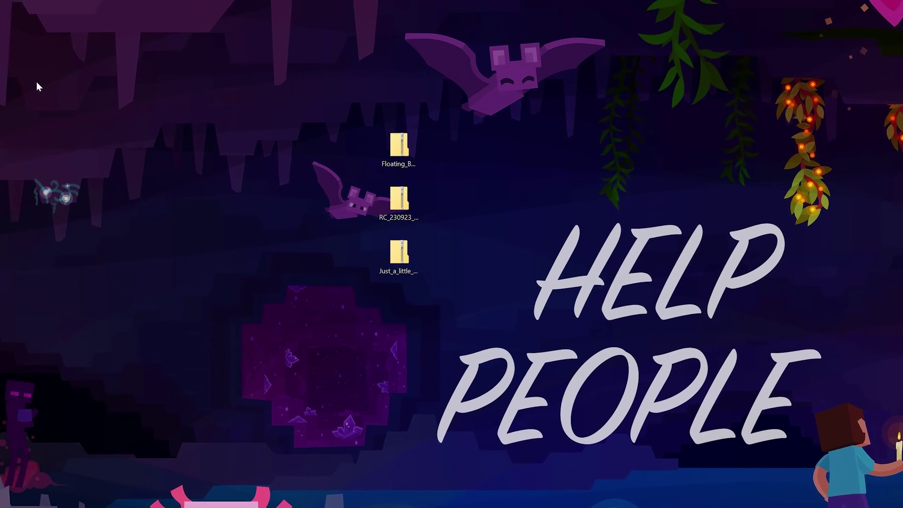
Line up the extracted folders and delete the three zip files.
drag(42, 5, 7, 144)
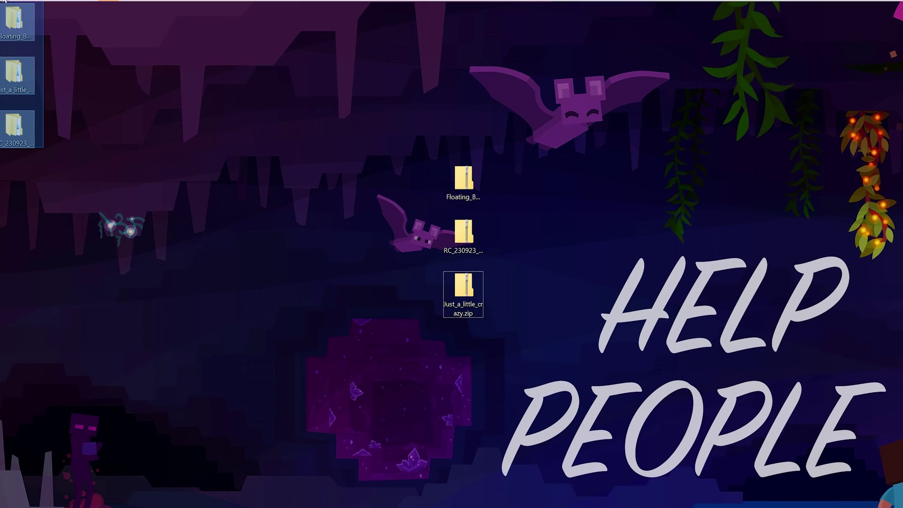
drag(14, 23, 529, 137)
drag(498, 315, 445, 198)
key(Delete)
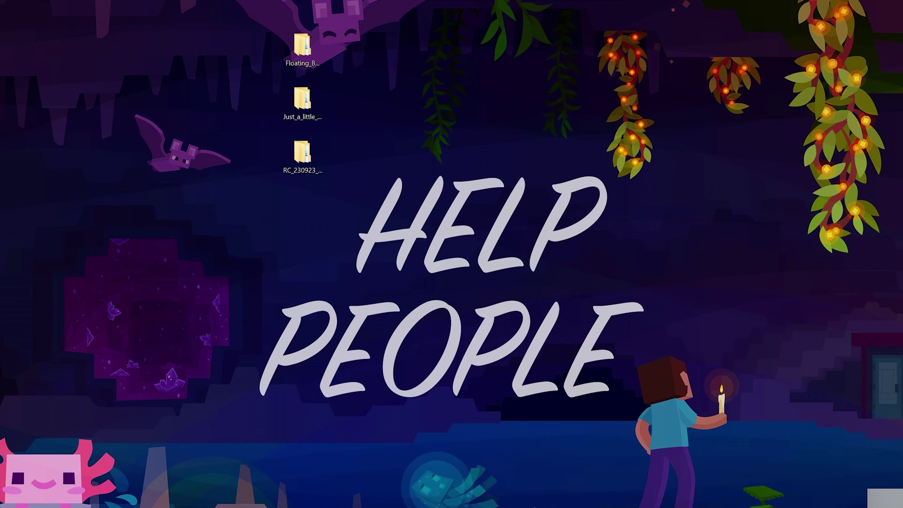
Move the inner Floating Biomes world folder onto the desktop.
click(293, 52)
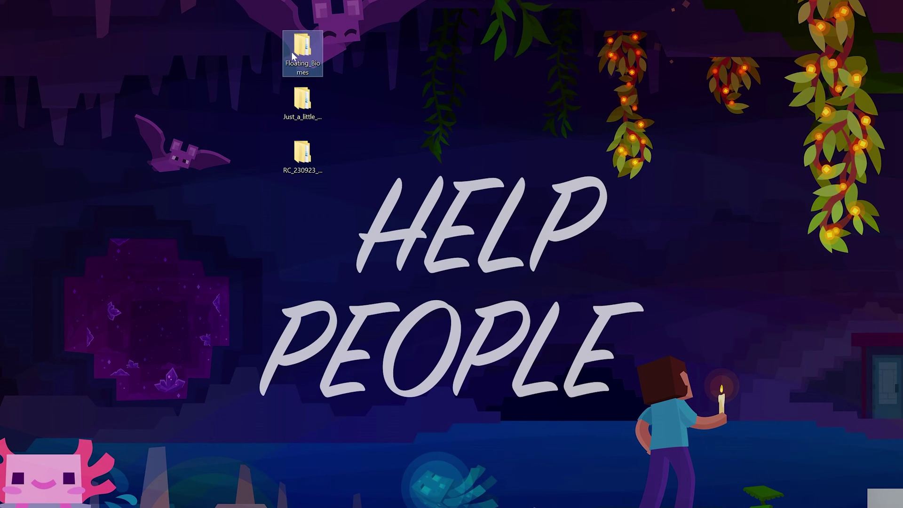
double_click(293, 53)
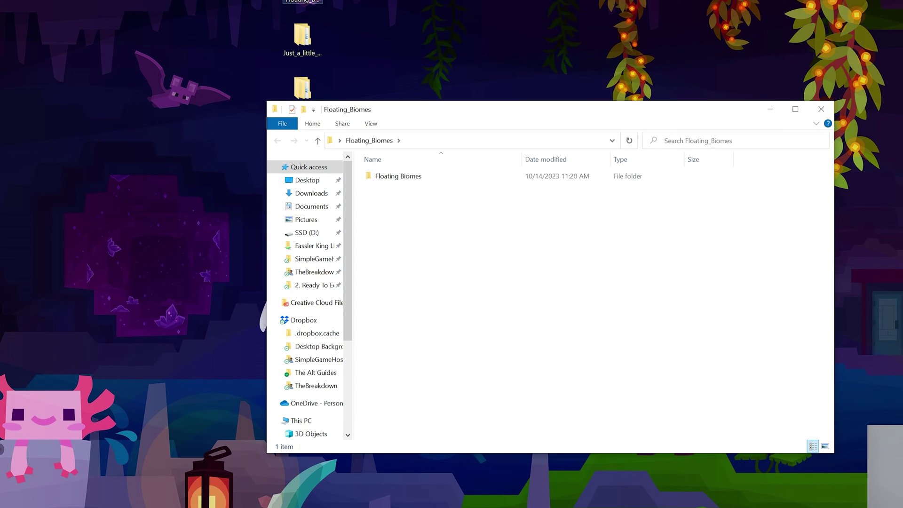
double_click(390, 179)
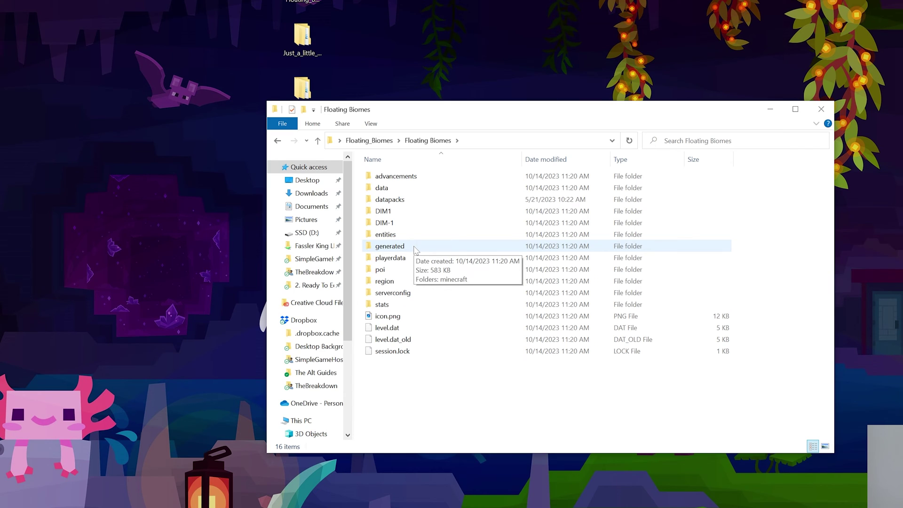
click(278, 141)
drag(404, 176, 123, 14)
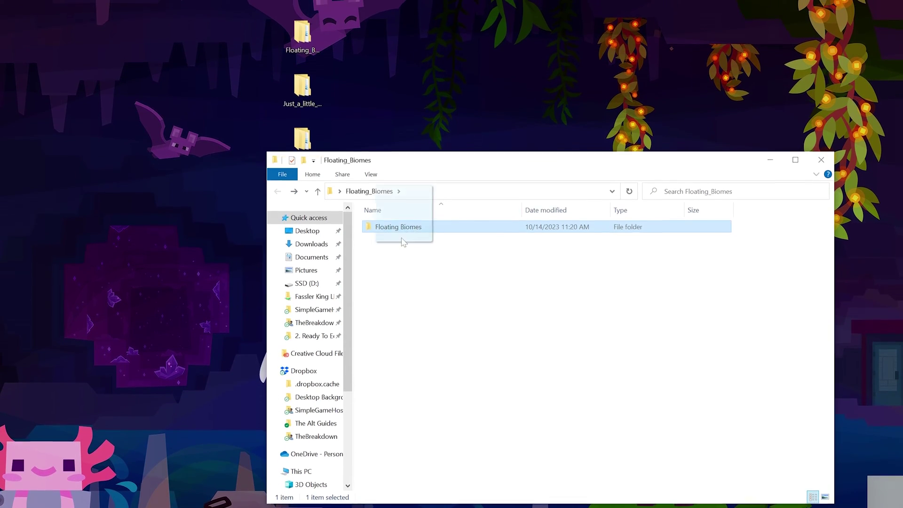
drag(123, 82, 123, 82)
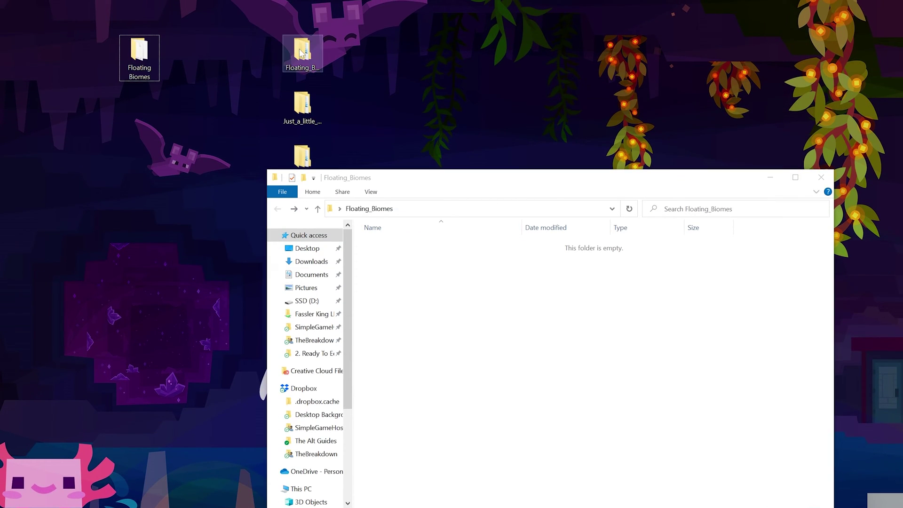
Move the Just a little crazy and RC_230923_RELEASE_11_4_MC_1_20_1 world folders onto the desktop.
double_click(303, 98)
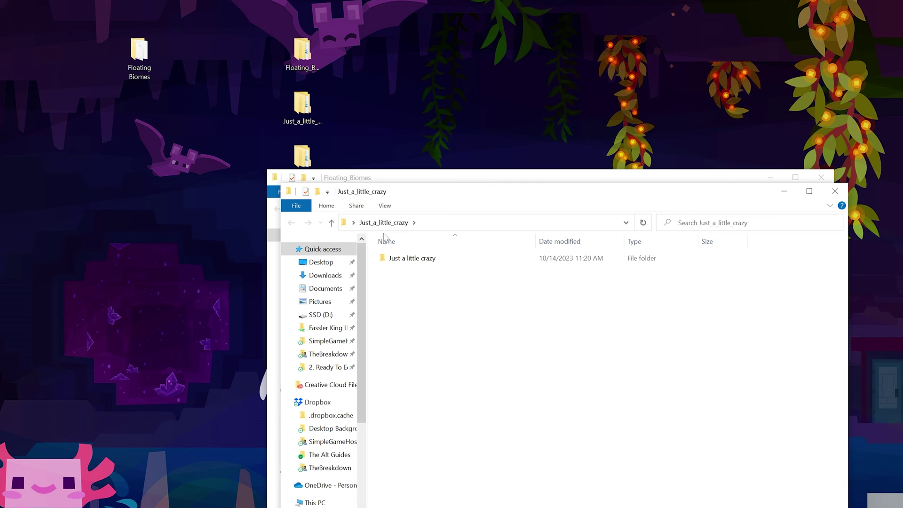
double_click(409, 259)
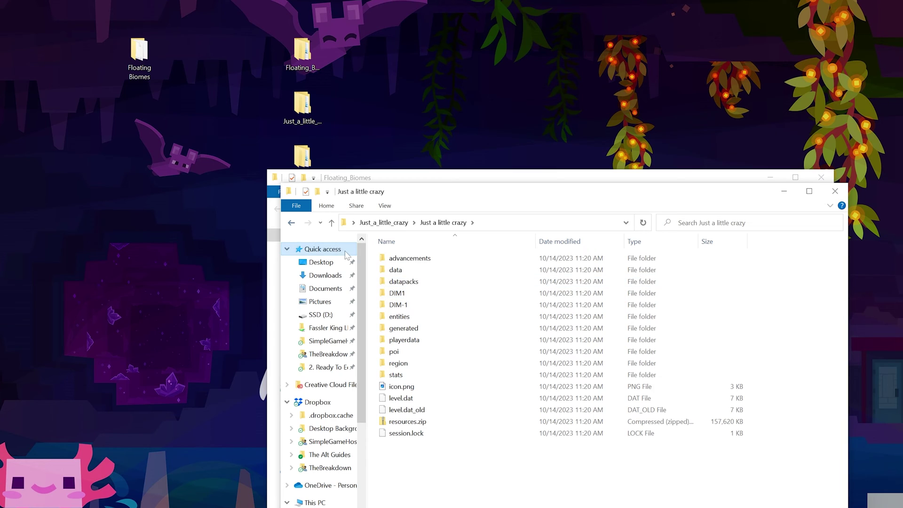
click(292, 222)
drag(400, 258, 142, 123)
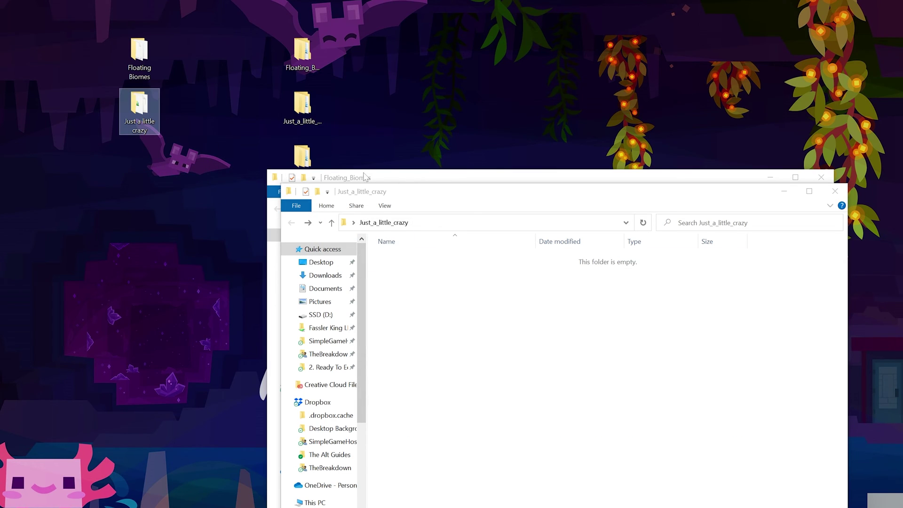
double_click(314, 164)
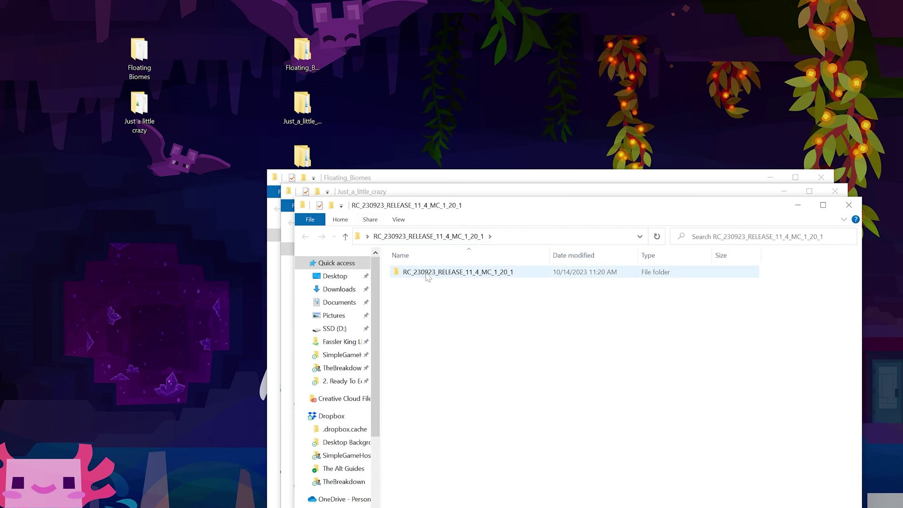
double_click(427, 274)
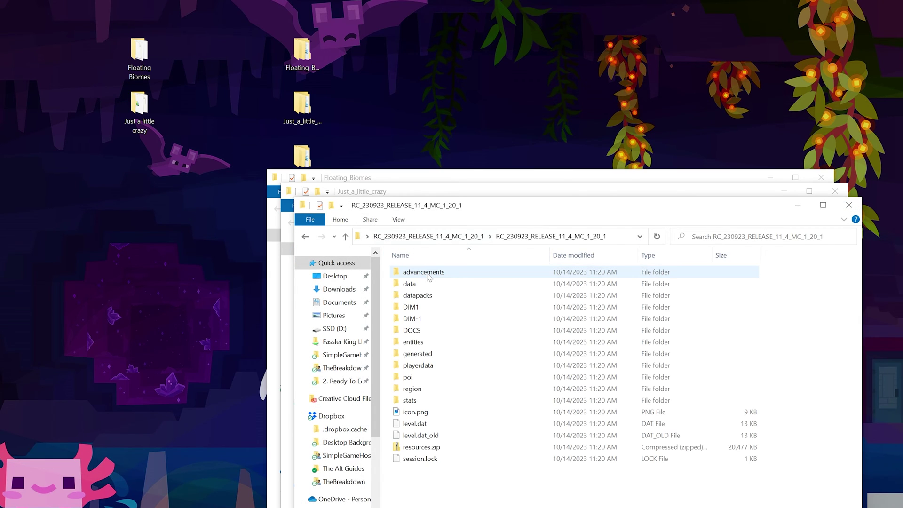
click(305, 236)
drag(414, 272, 137, 174)
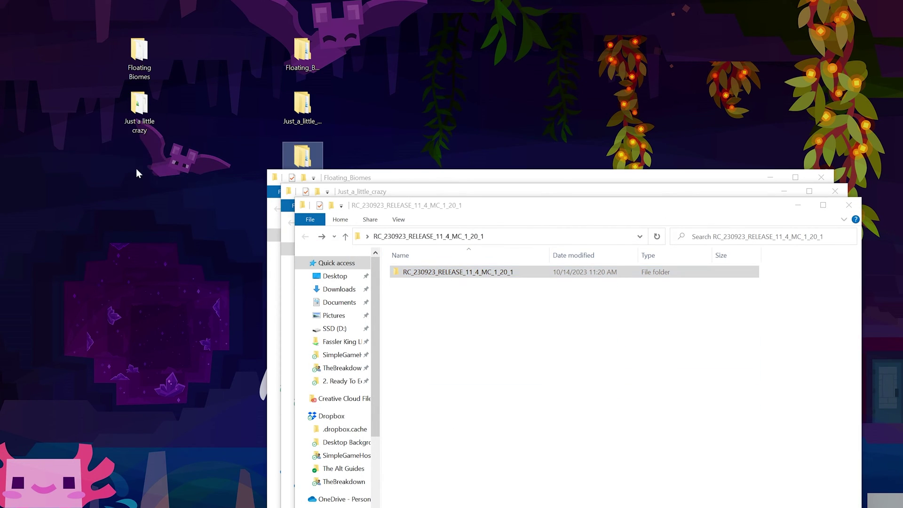
Delete the emptied extracted outer folders.
click(842, 188)
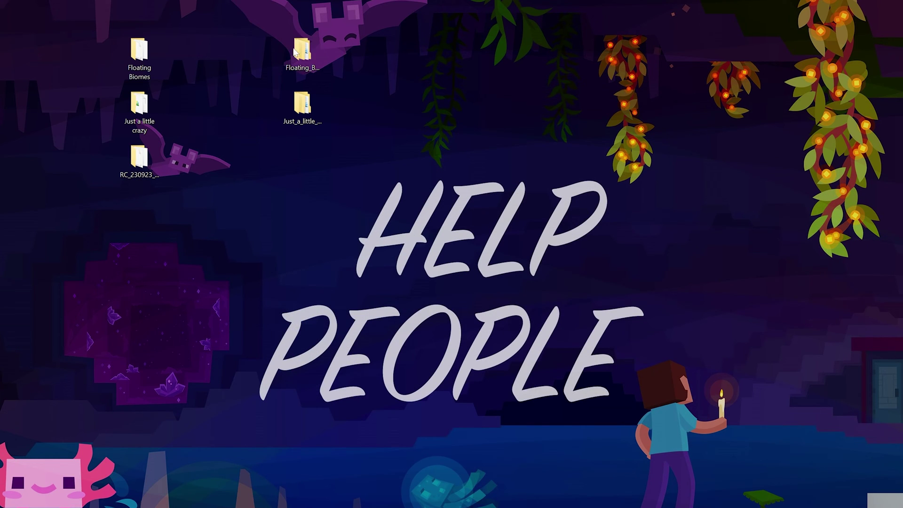
drag(291, 105, 298, 195)
drag(283, 86, 850, 124)
ctrl+click(302, 52)
drag(303, 51, 140, 56)
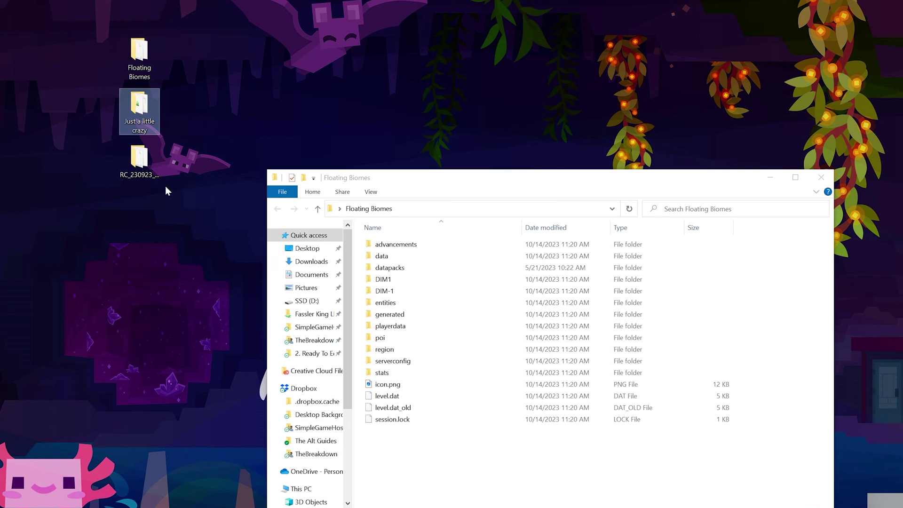
Check the Just a little crazy and RC world folders, then close all folder windows.
double_click(140, 107)
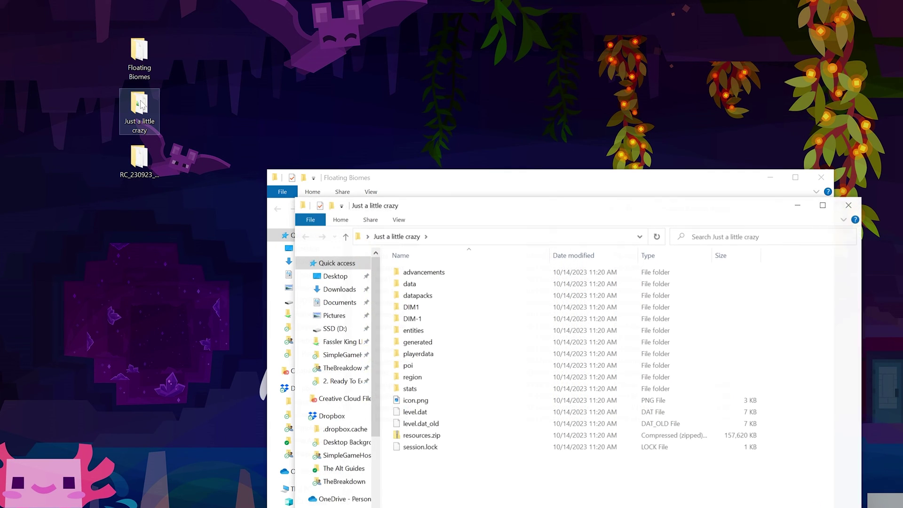
double_click(144, 162)
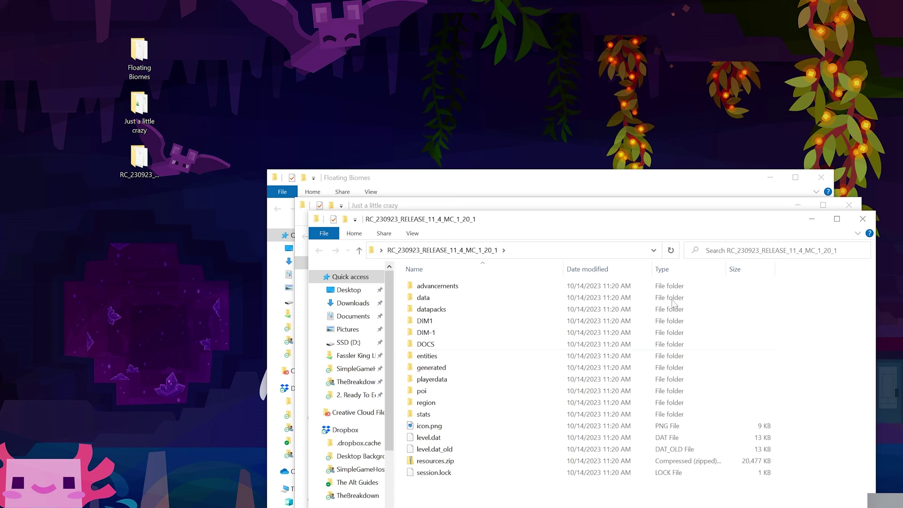
click(862, 219)
click(849, 206)
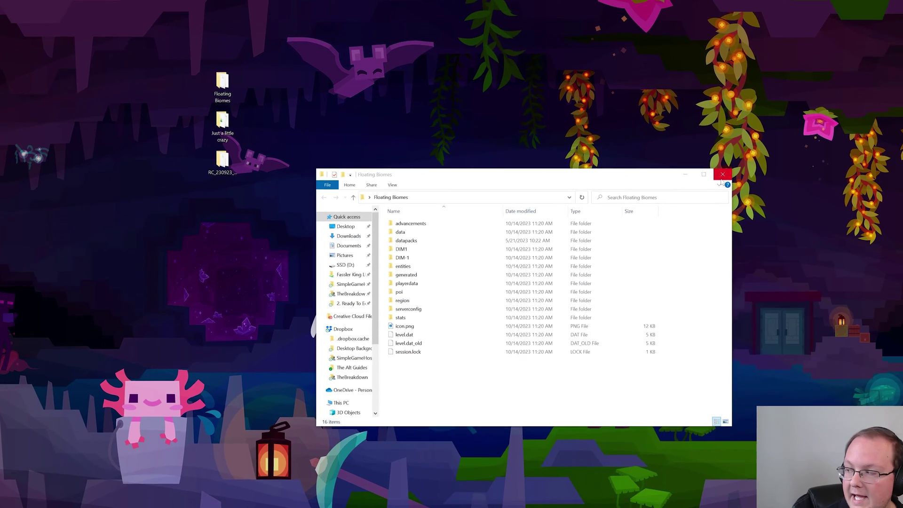
click(822, 177)
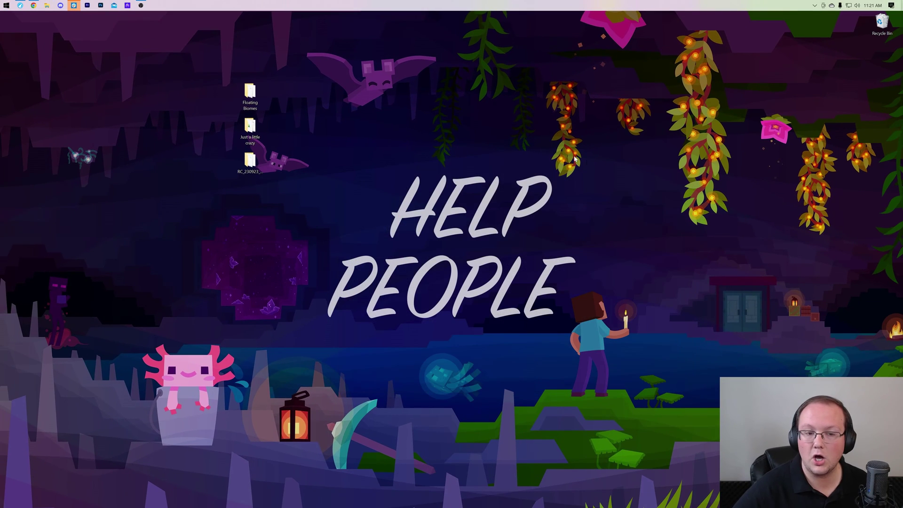
Launch the Minecraft Launcher and show its Installations list with Latest release 1.20.2.
click(2, 5)
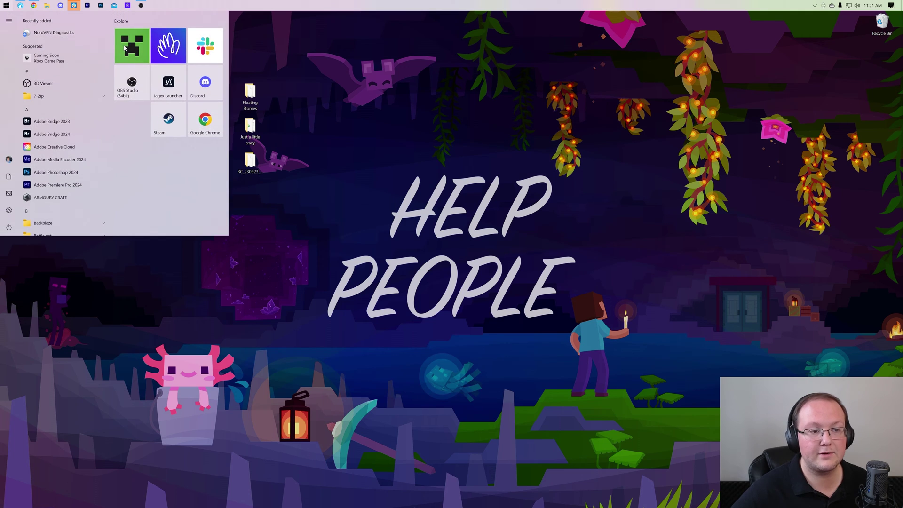
click(337, 107)
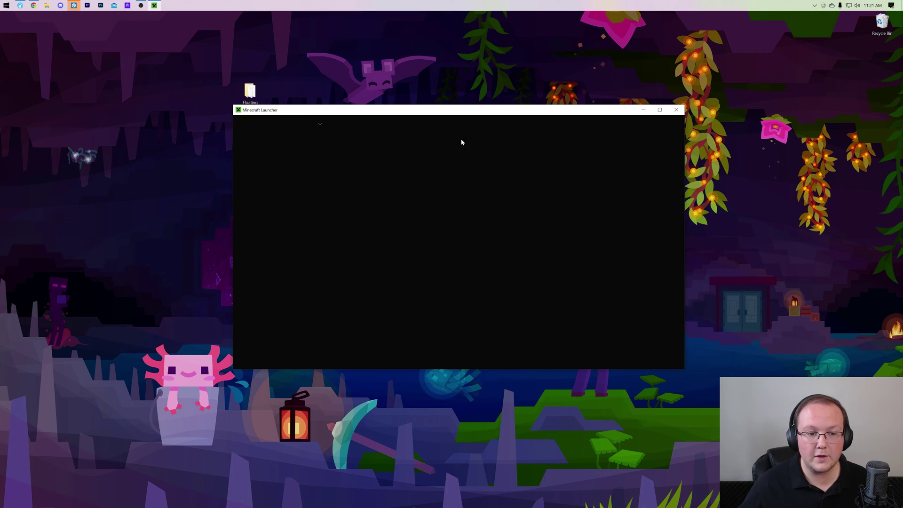
drag(256, 62, 218, 226)
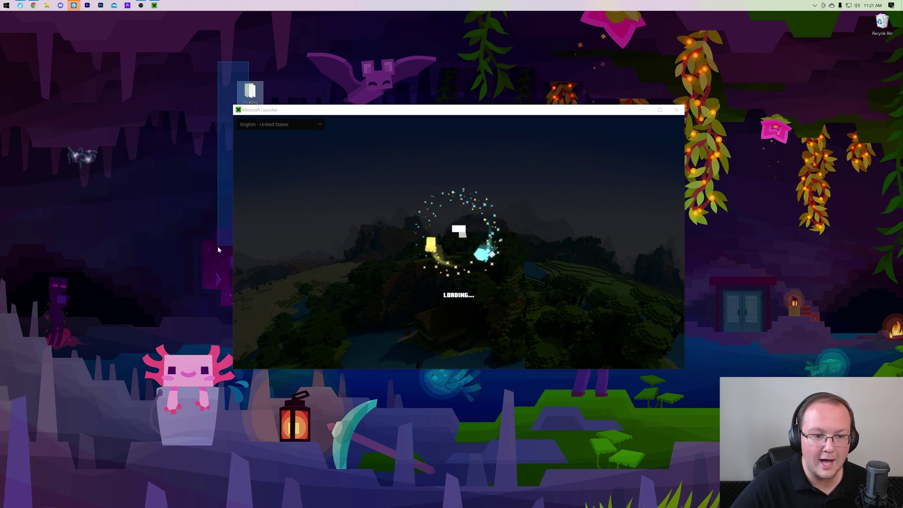
drag(250, 91, 214, 102)
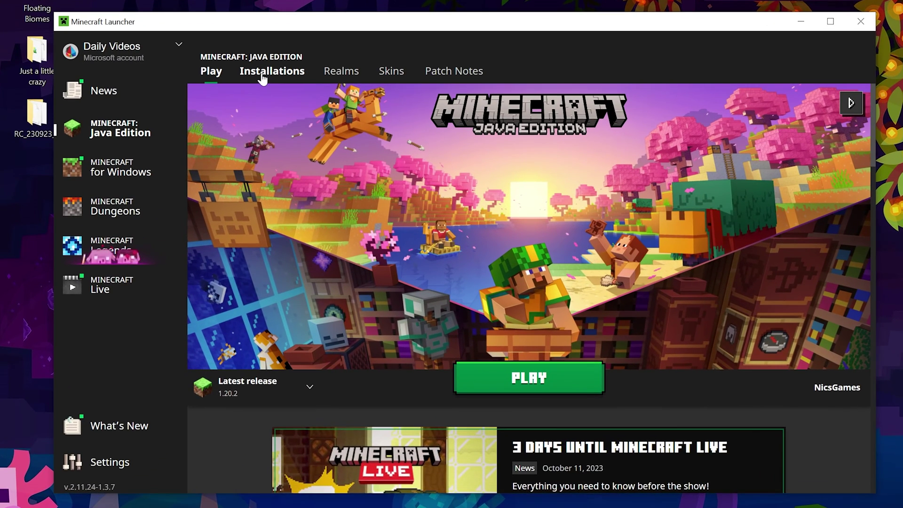
click(263, 77)
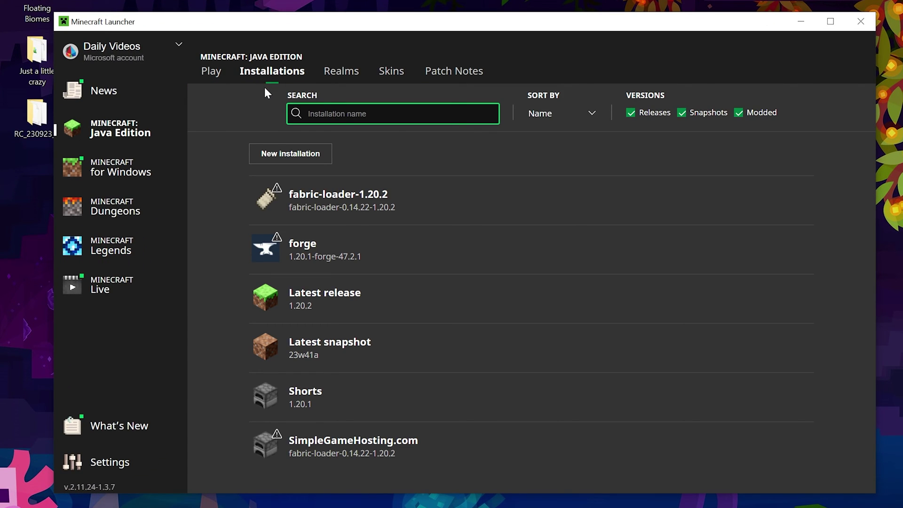
mouse_move(414, 312)
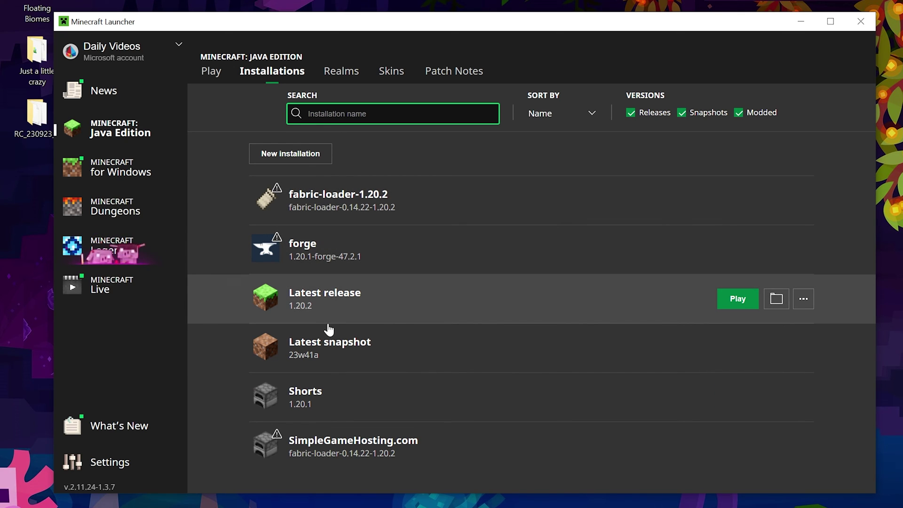
Move the three desktop world folders into the .minecraft saves folder.
click(780, 308)
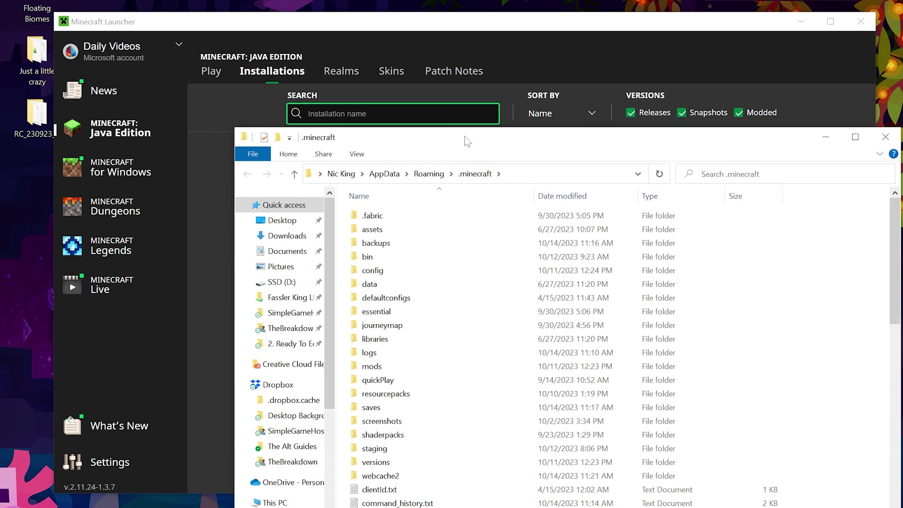
drag(468, 141, 359, 49)
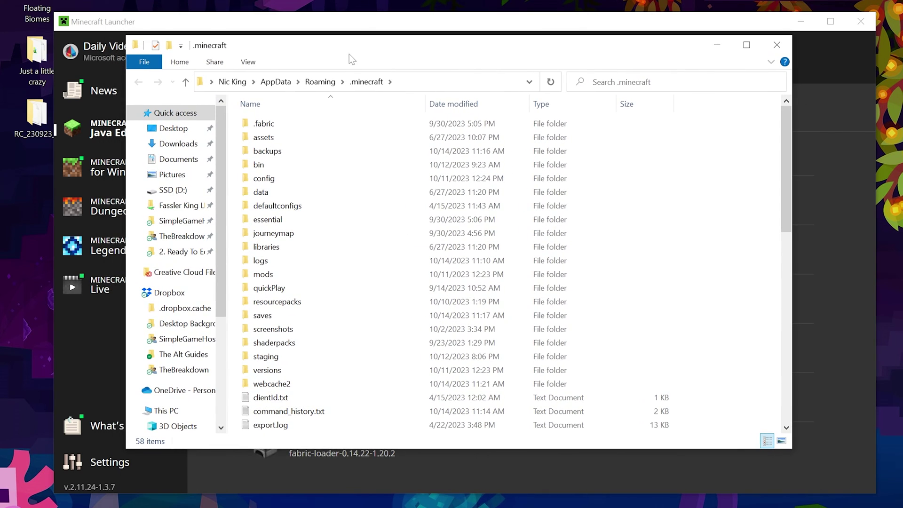
double_click(305, 316)
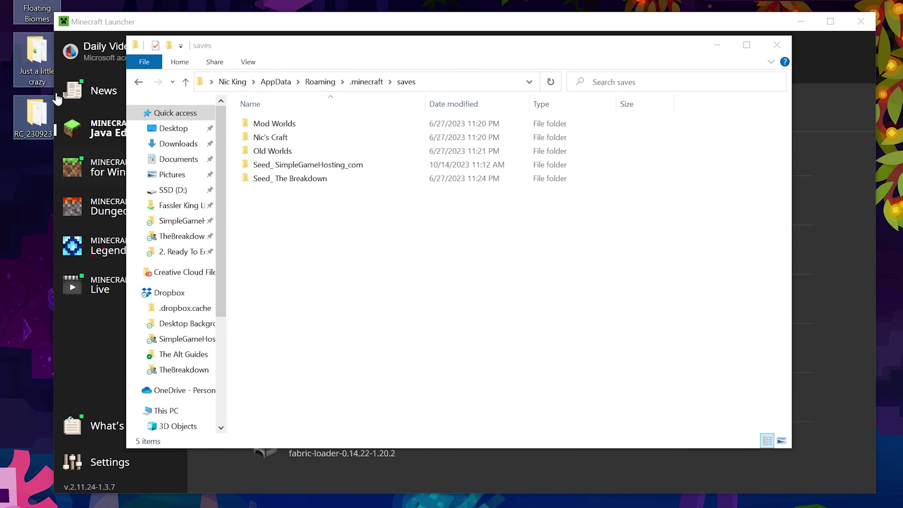
drag(38, 61, 378, 244)
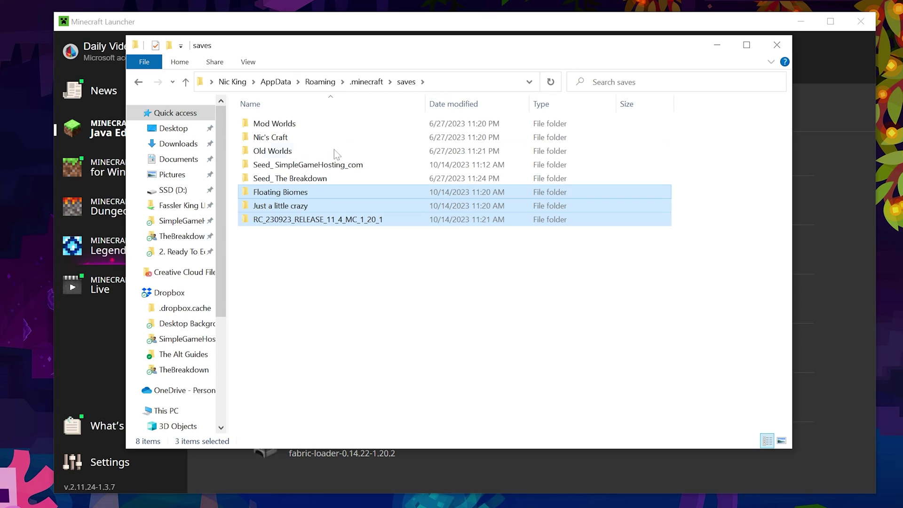
click(343, 264)
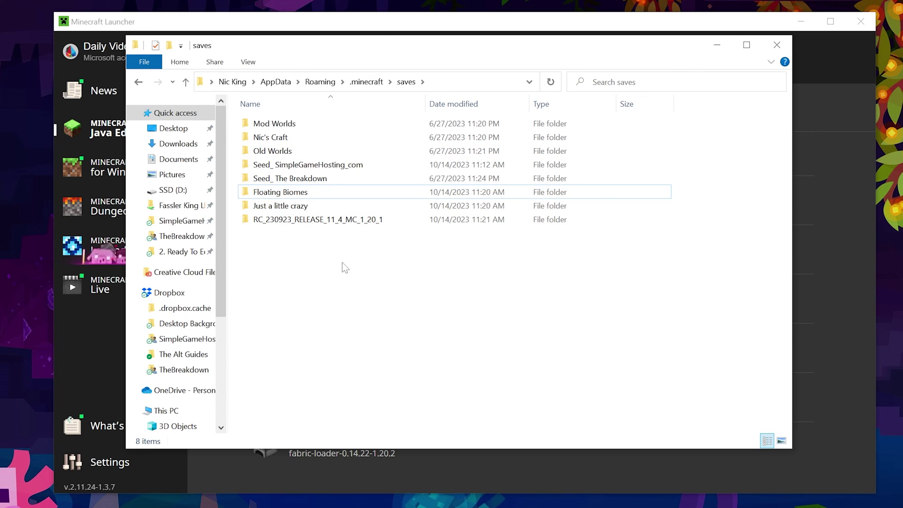
Check the Floating Biomes, RC and Just a little crazy worlds, then close Explorer.
double_click(304, 193)
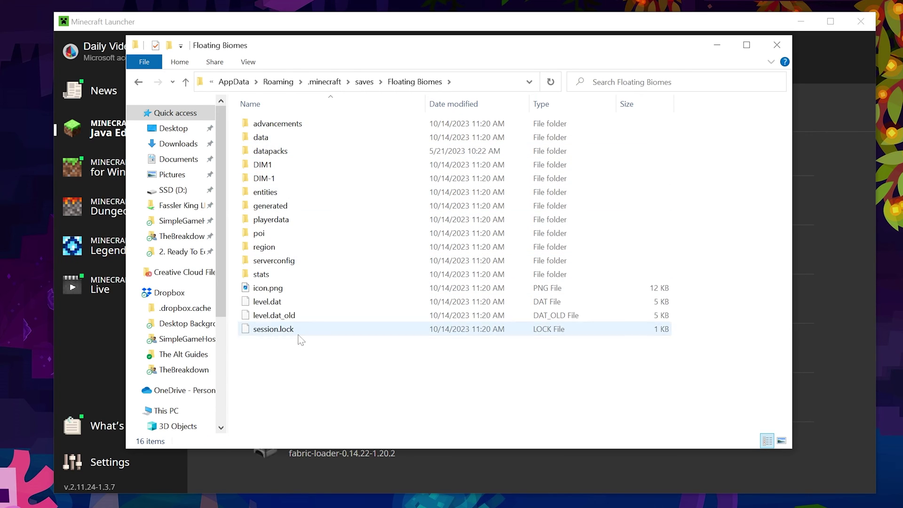
click(139, 82)
click(274, 193)
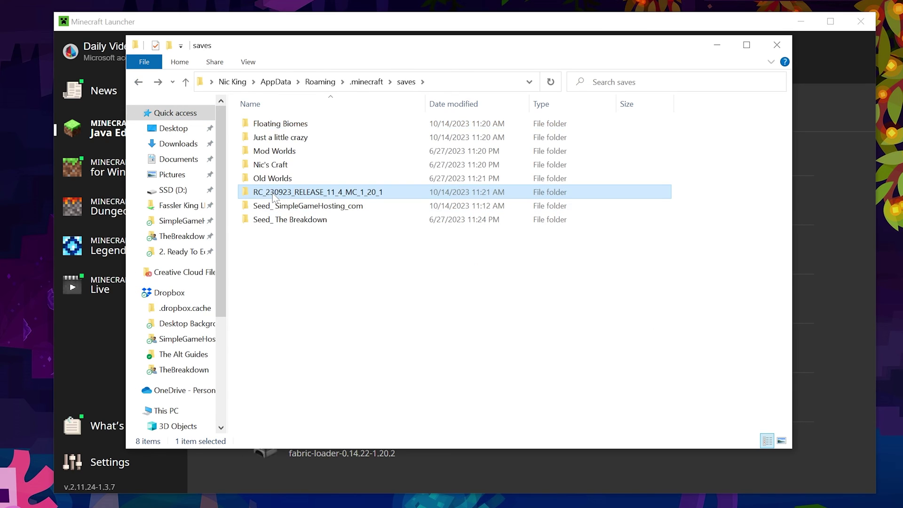
double_click(274, 193)
click(138, 81)
click(277, 151)
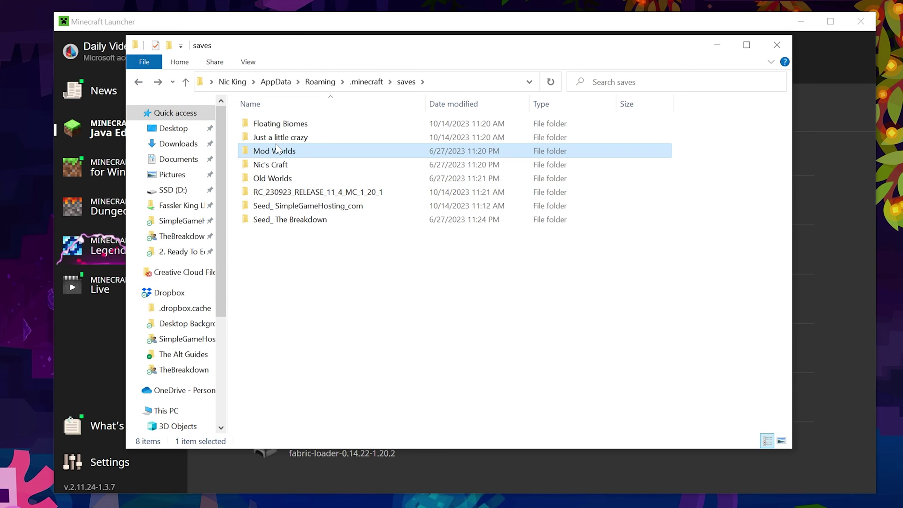
double_click(278, 137)
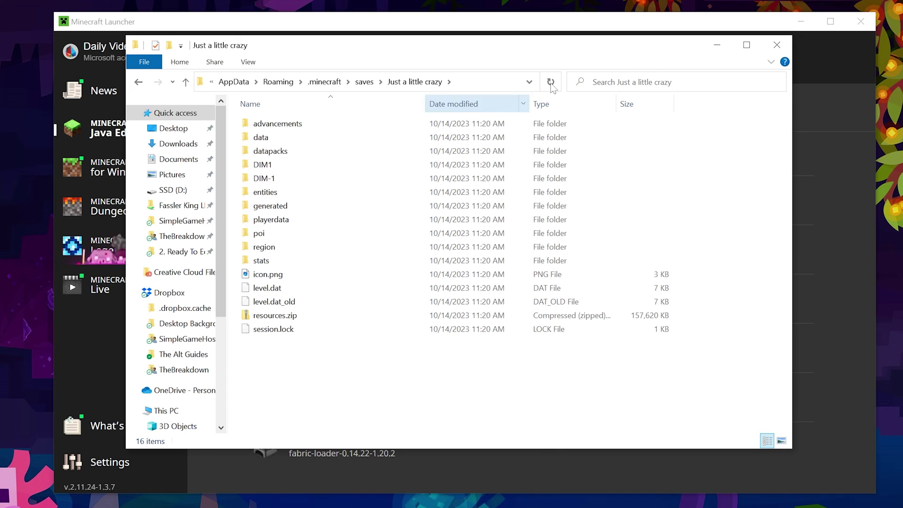
click(777, 45)
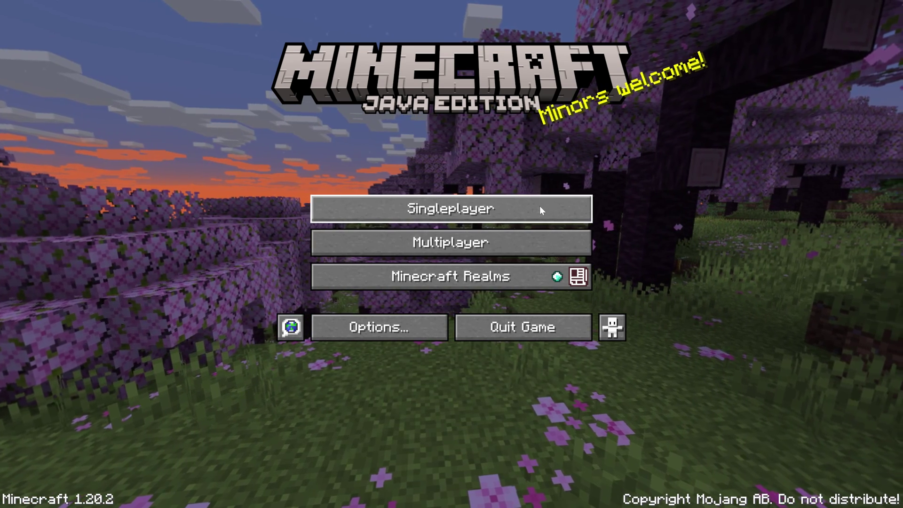
Open The Monster Hunter from the Singleplayer world list.
click(540, 205)
click(428, 143)
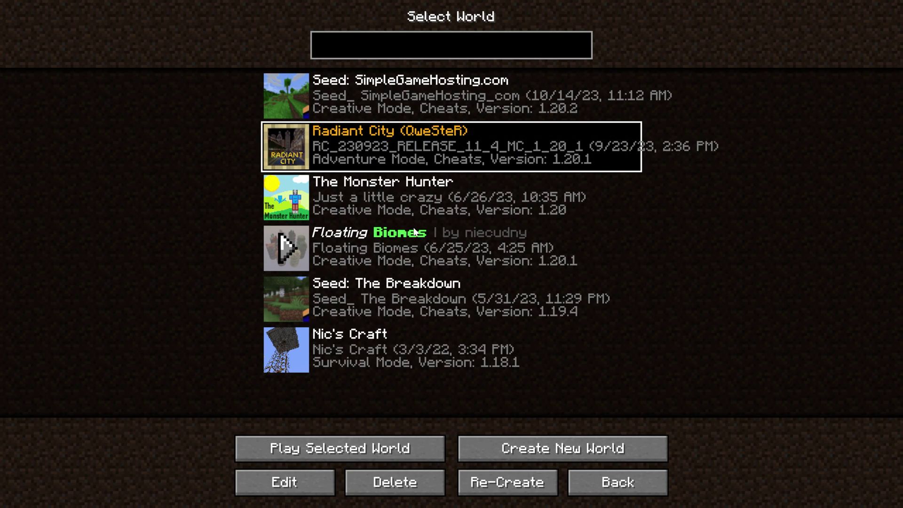
click(416, 232)
click(406, 202)
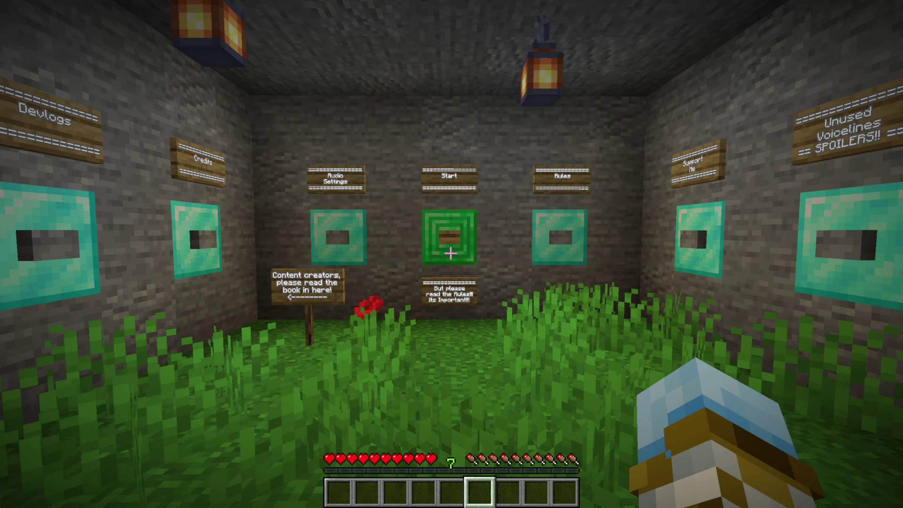
Press the map's Start button, then save and quit to the title screen.
key(w)
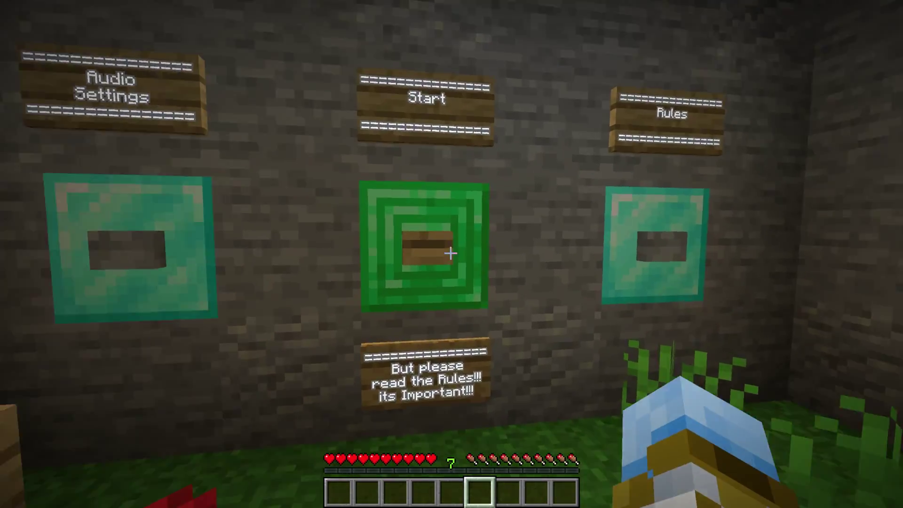
right_click(451, 254)
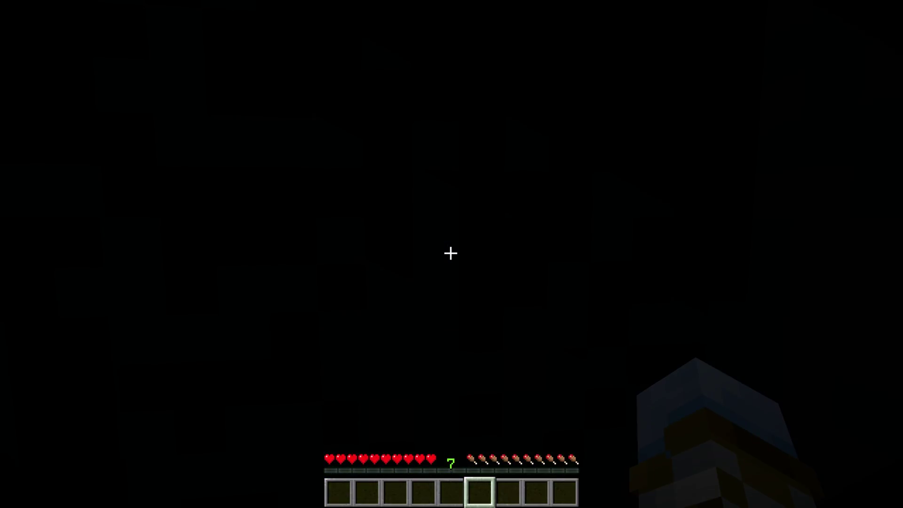
key(Escape)
click(445, 286)
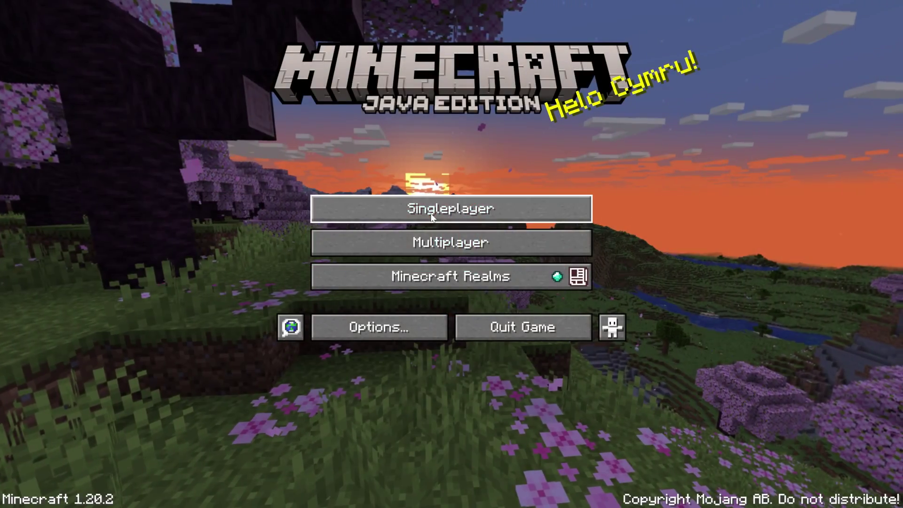
Load the Floating Biomes world, walk among its biome islands, then save and quit to title.
click(431, 208)
double_click(379, 247)
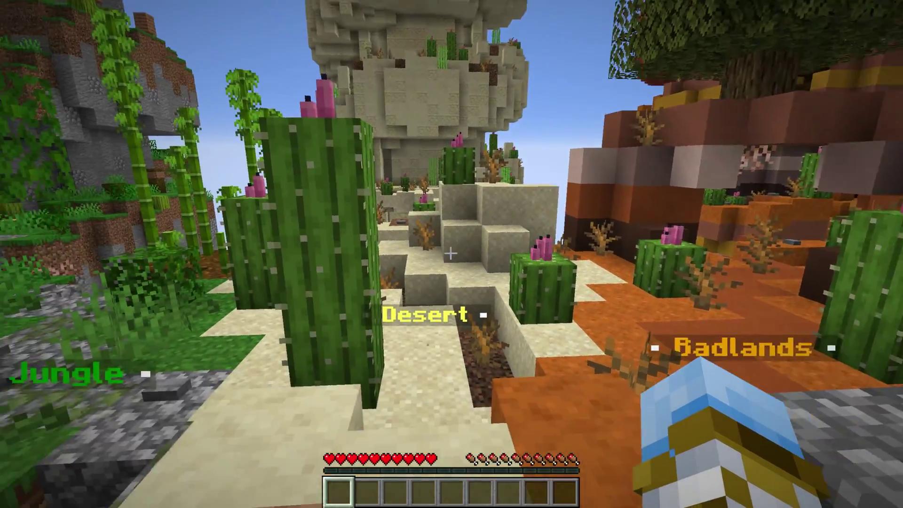
key(w)
key(w)
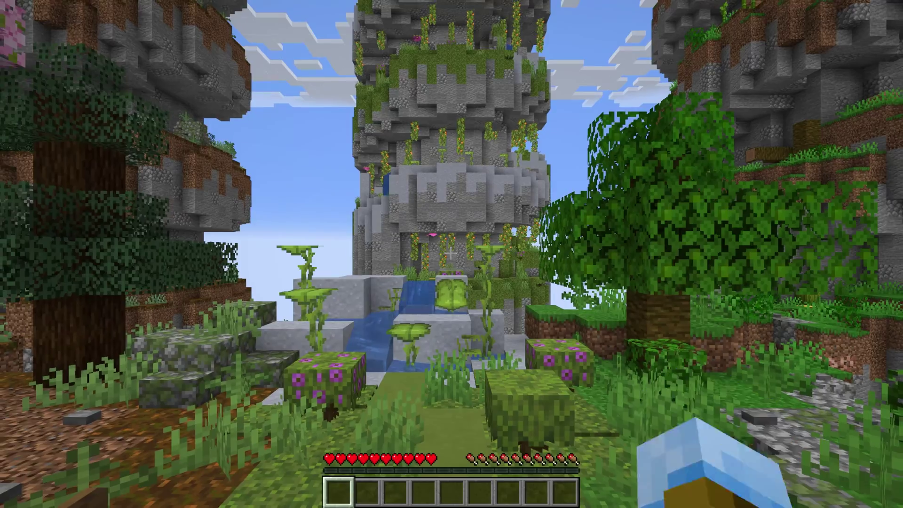
key(Escape)
click(428, 288)
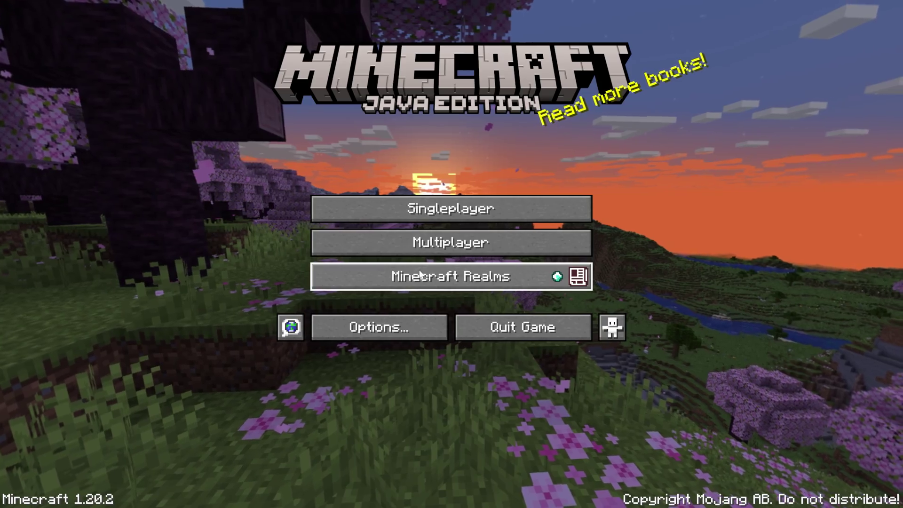
Load Radiant City and walk through the patterned room down the grand pillared hall toward the central doorway.
click(403, 212)
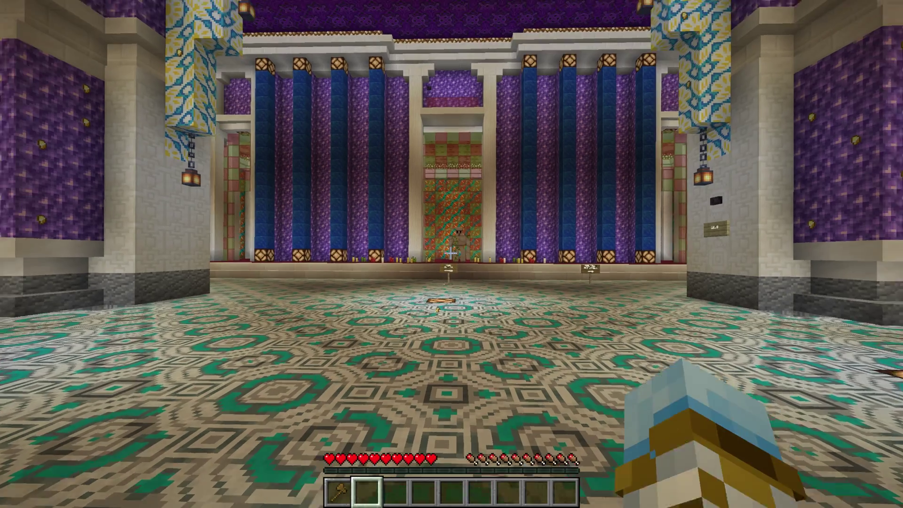
key(w)
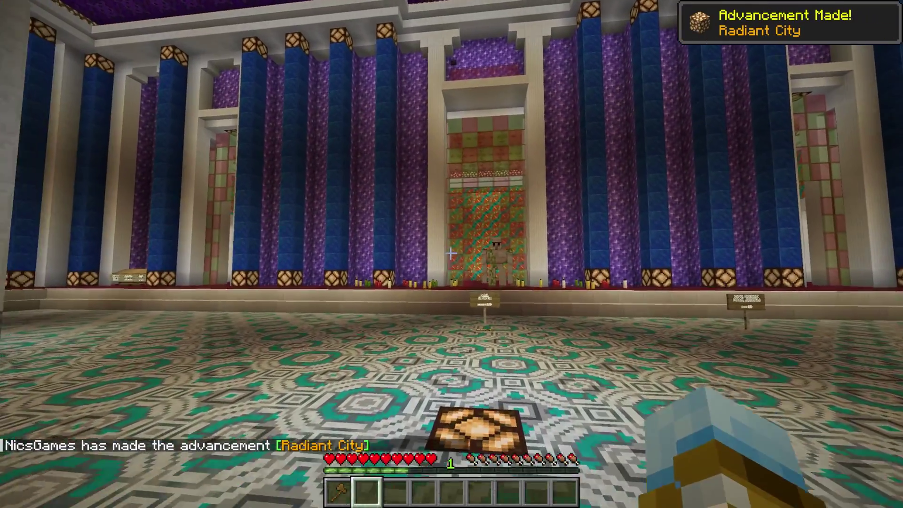
mouse_move(451, 254)
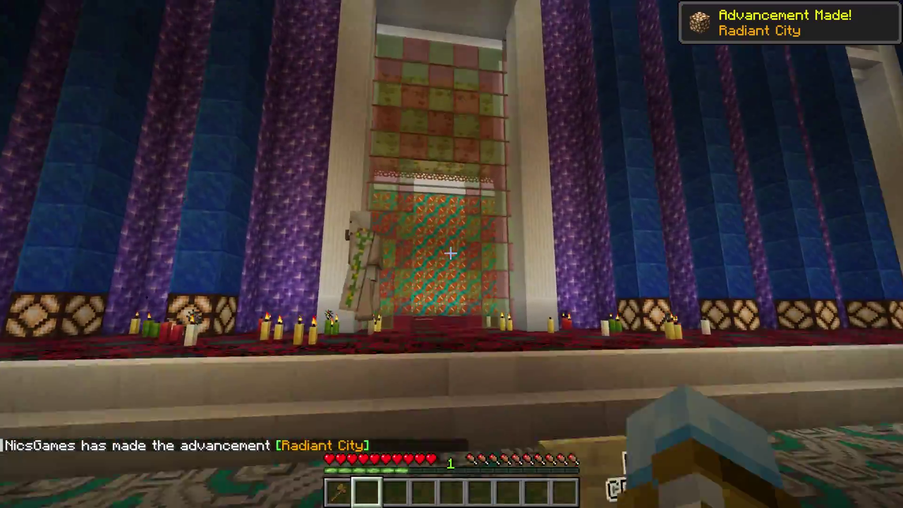
key(w)
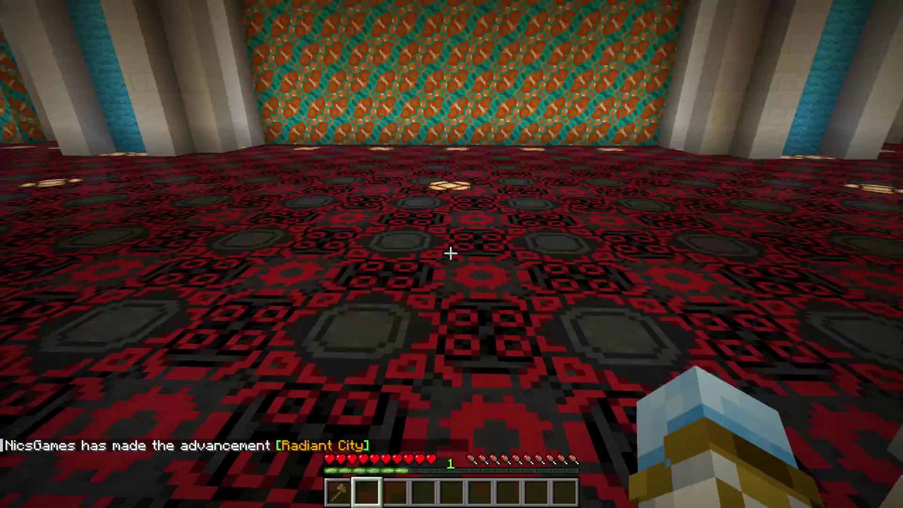
key(w)
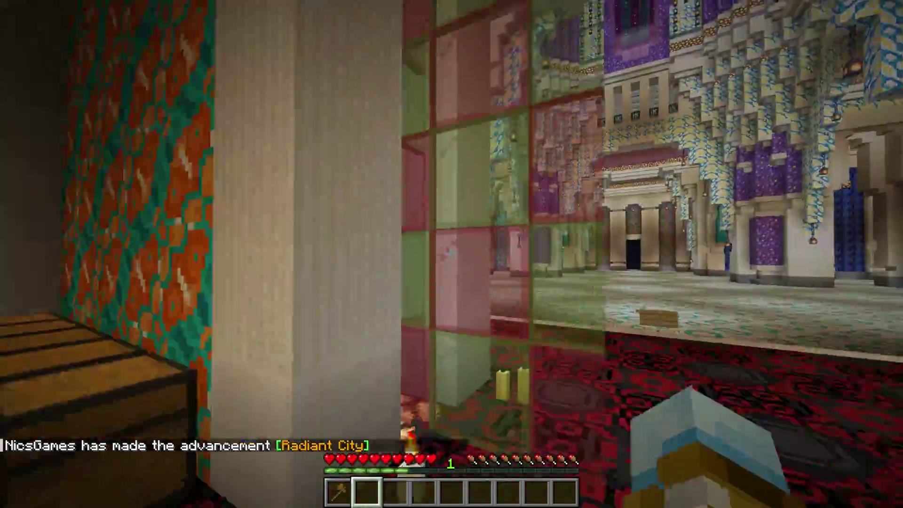
key(w)
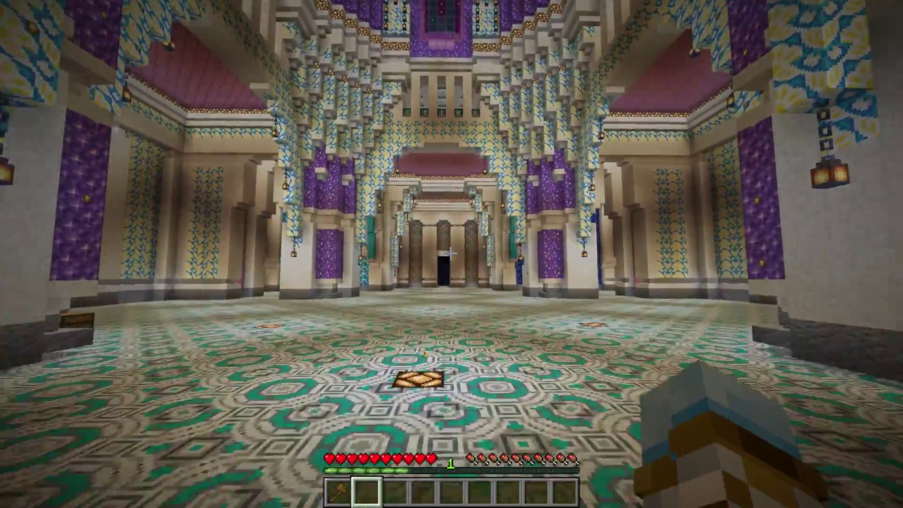
key(w)
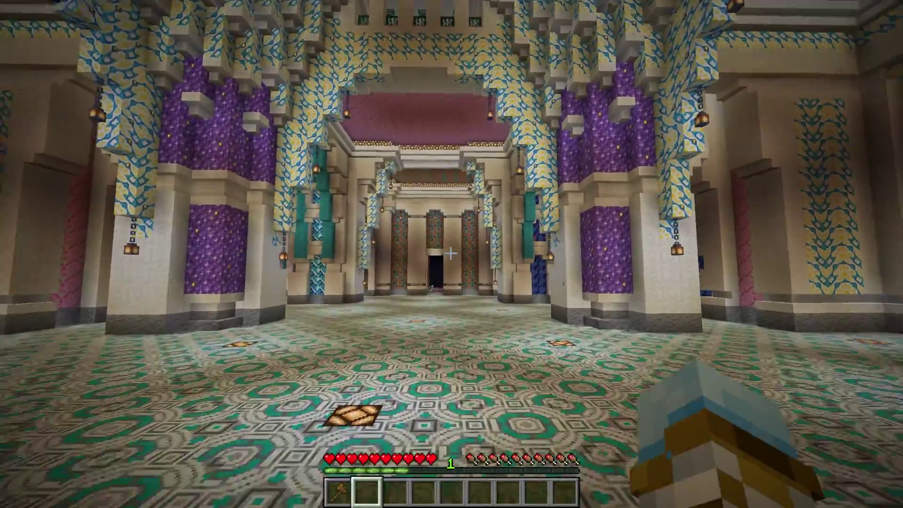